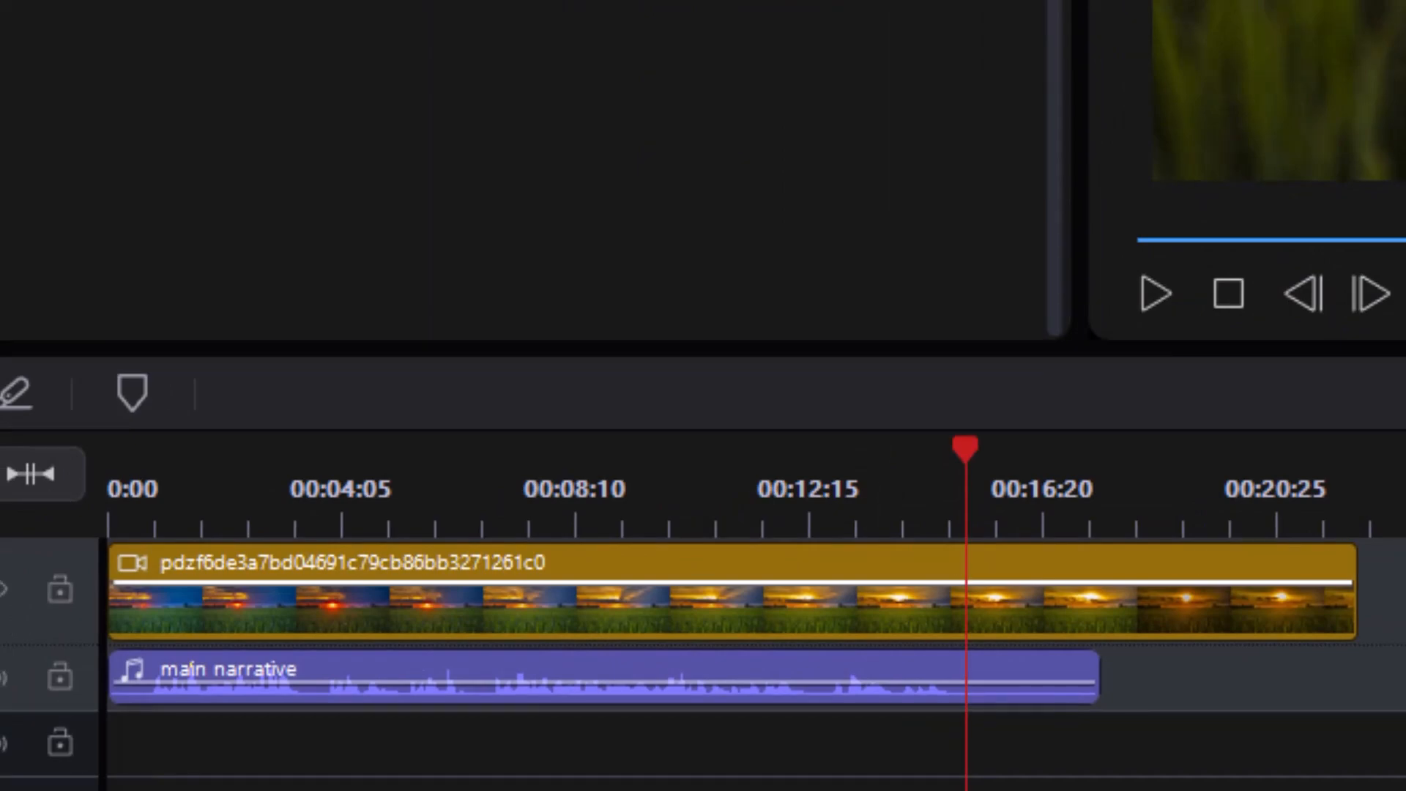
- Open the main narrative audio clip from the timeline in the Audio Editor and maximize the editor window
left_click(654, 685)
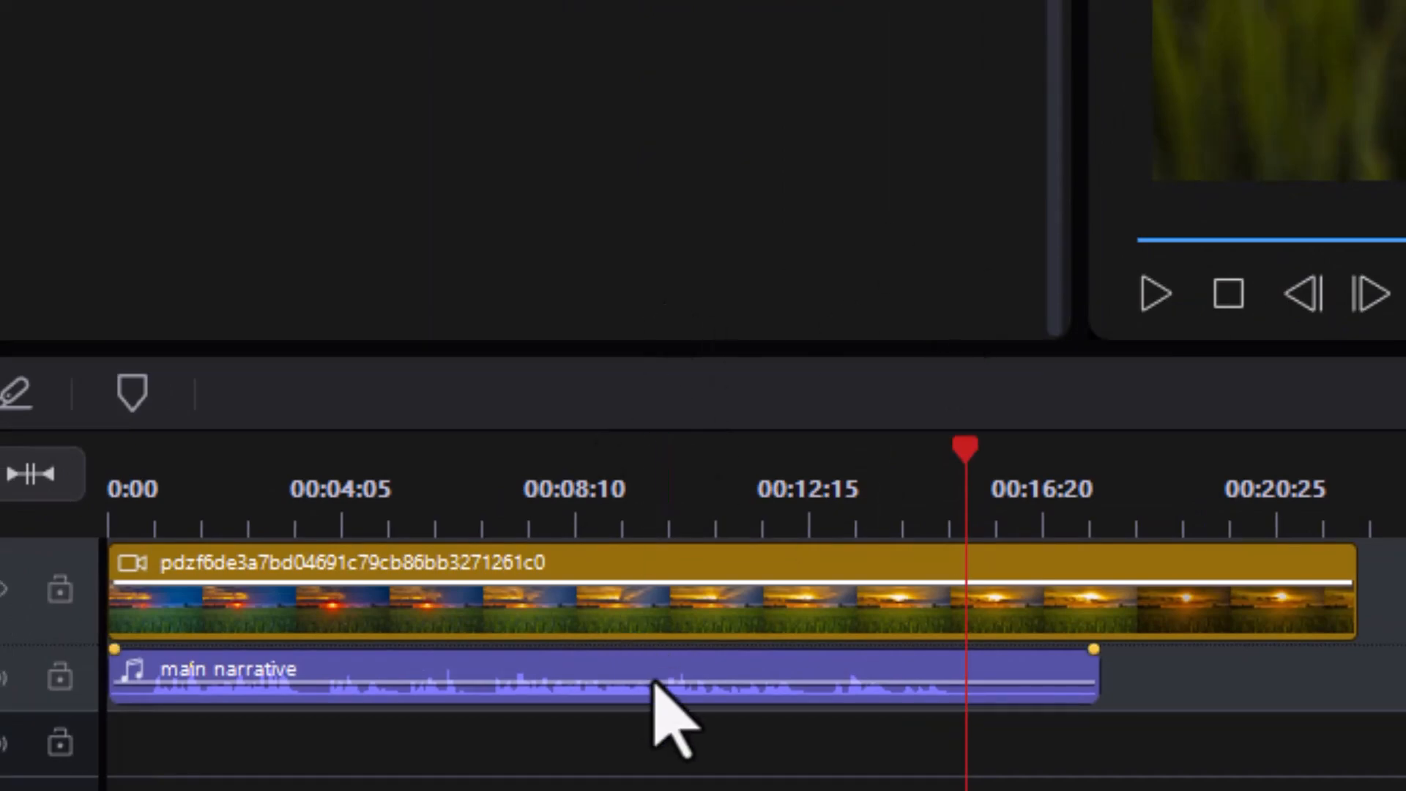
right_click(655, 677)
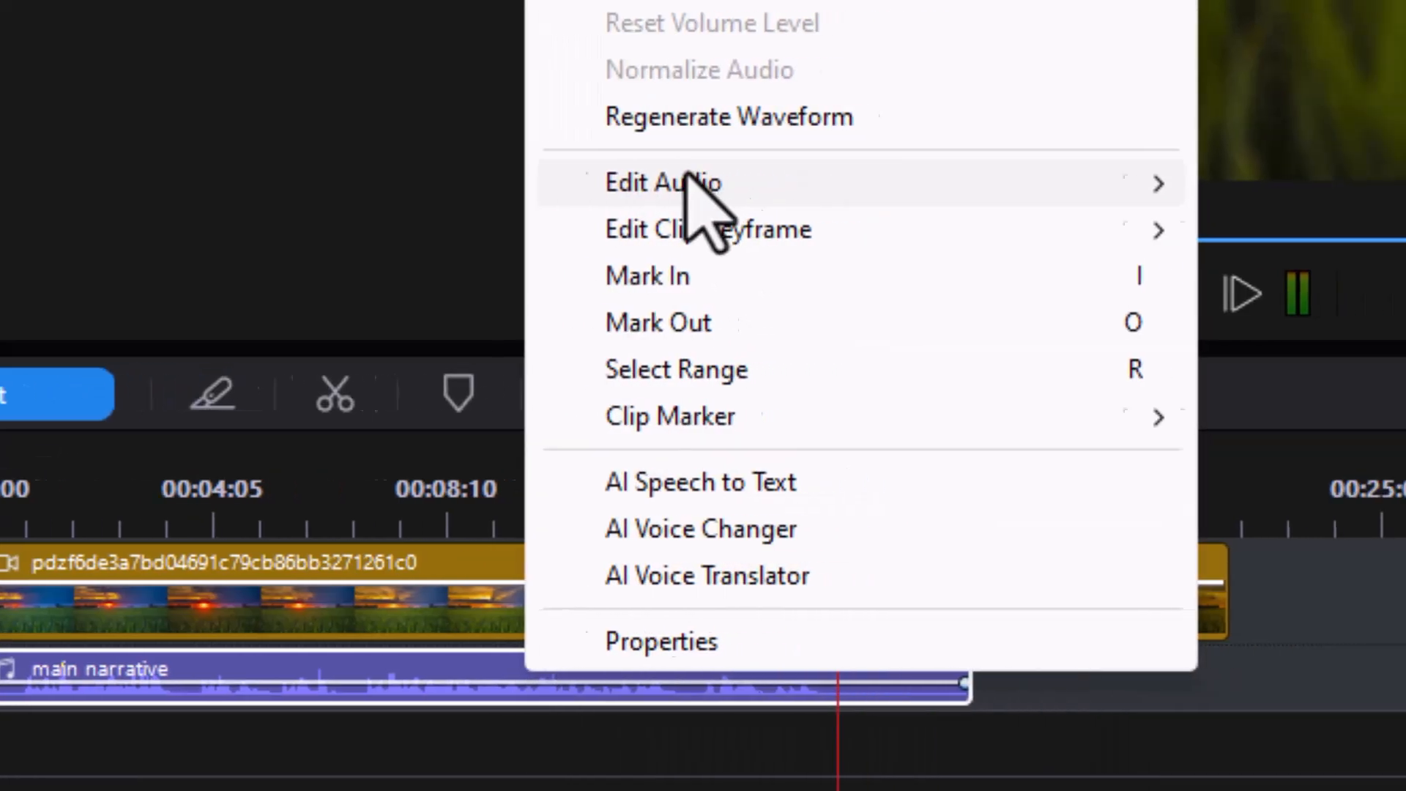
mouse_move(692, 182)
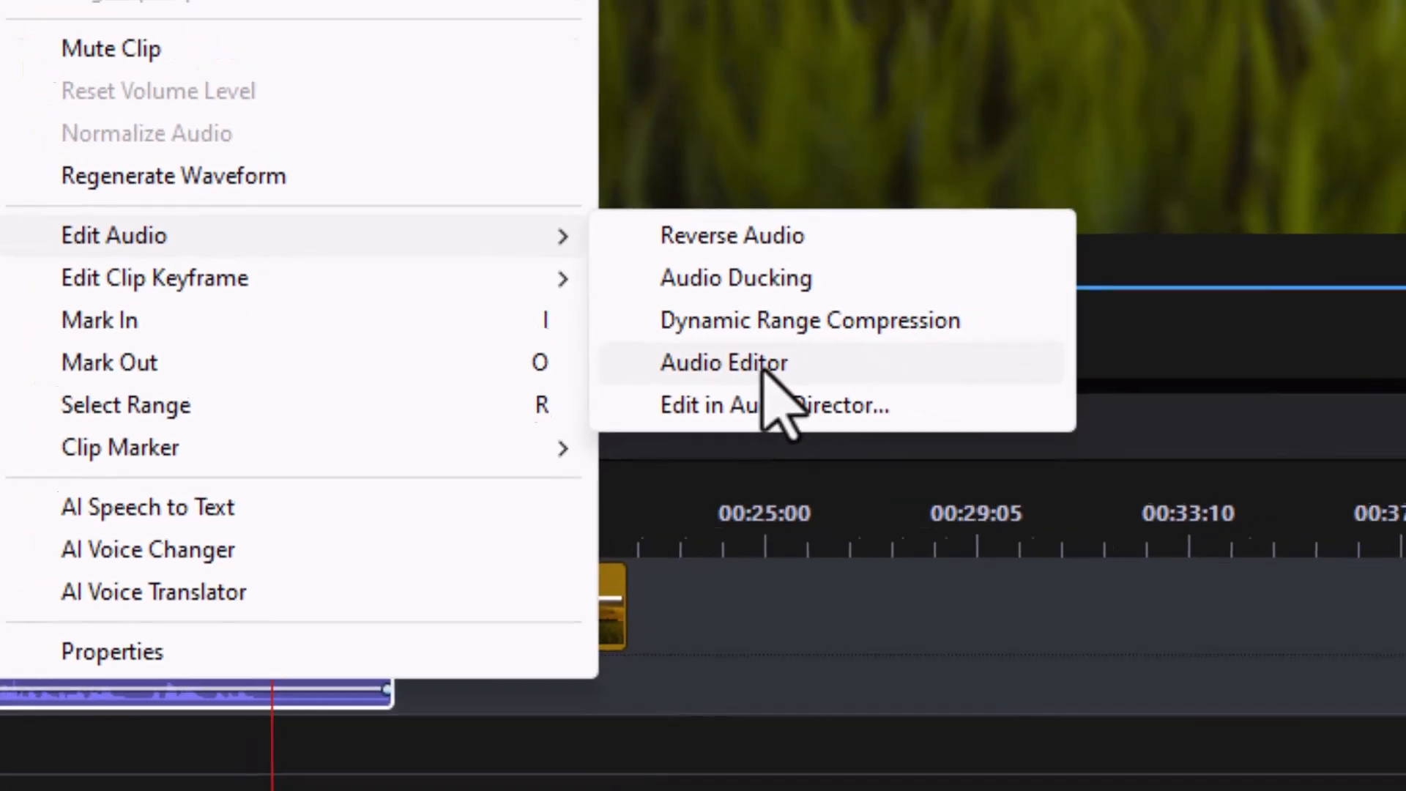
left_click(795, 326)
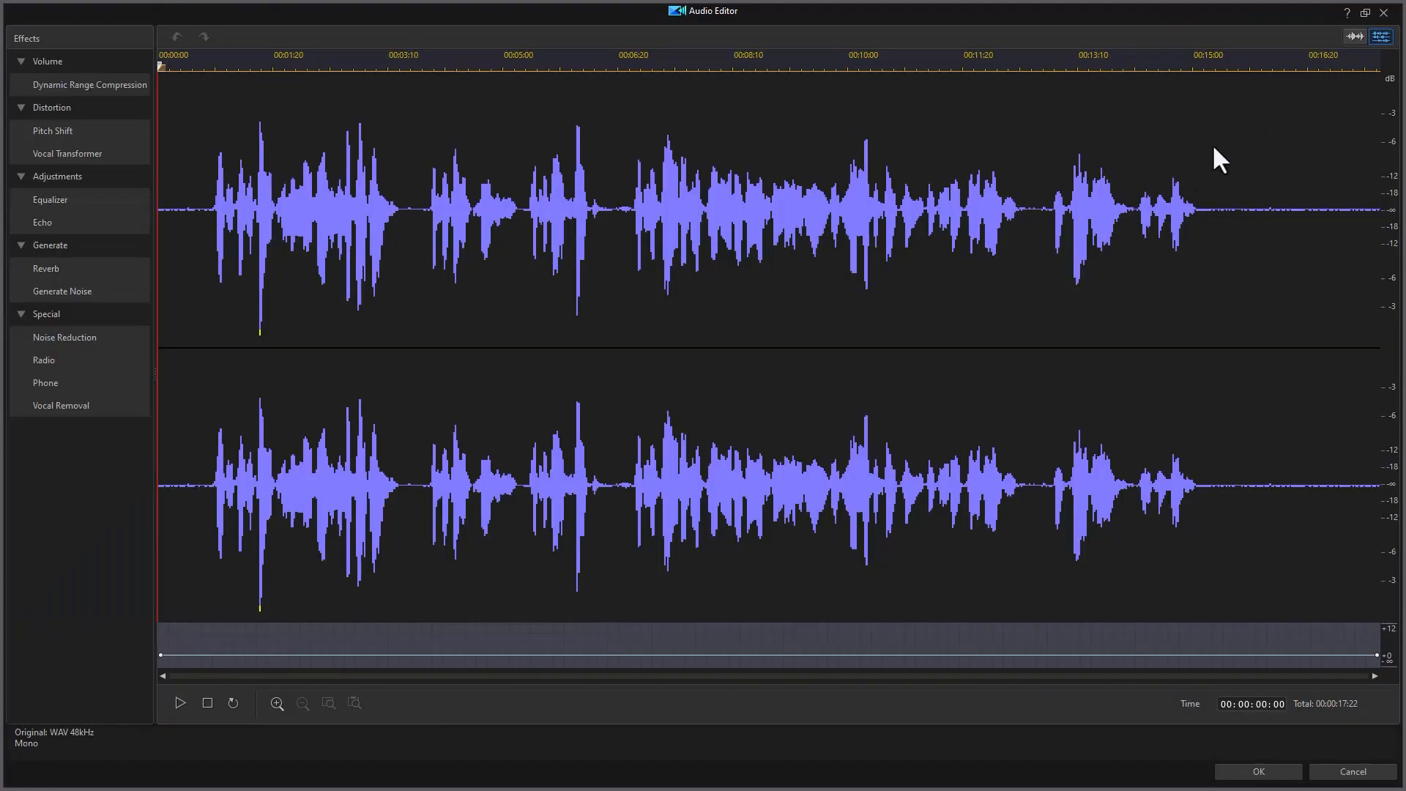
left_click(1366, 12)
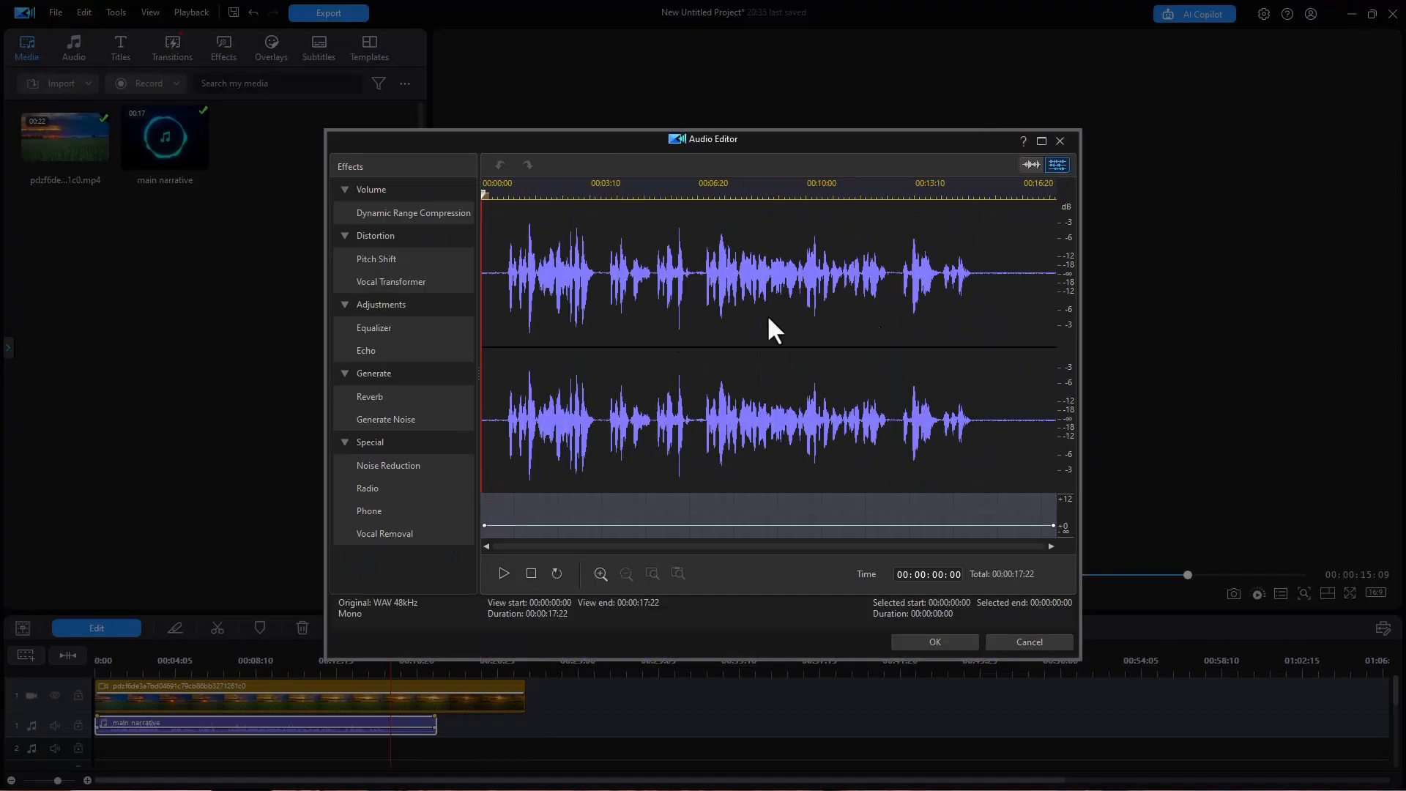
left_click(1041, 141)
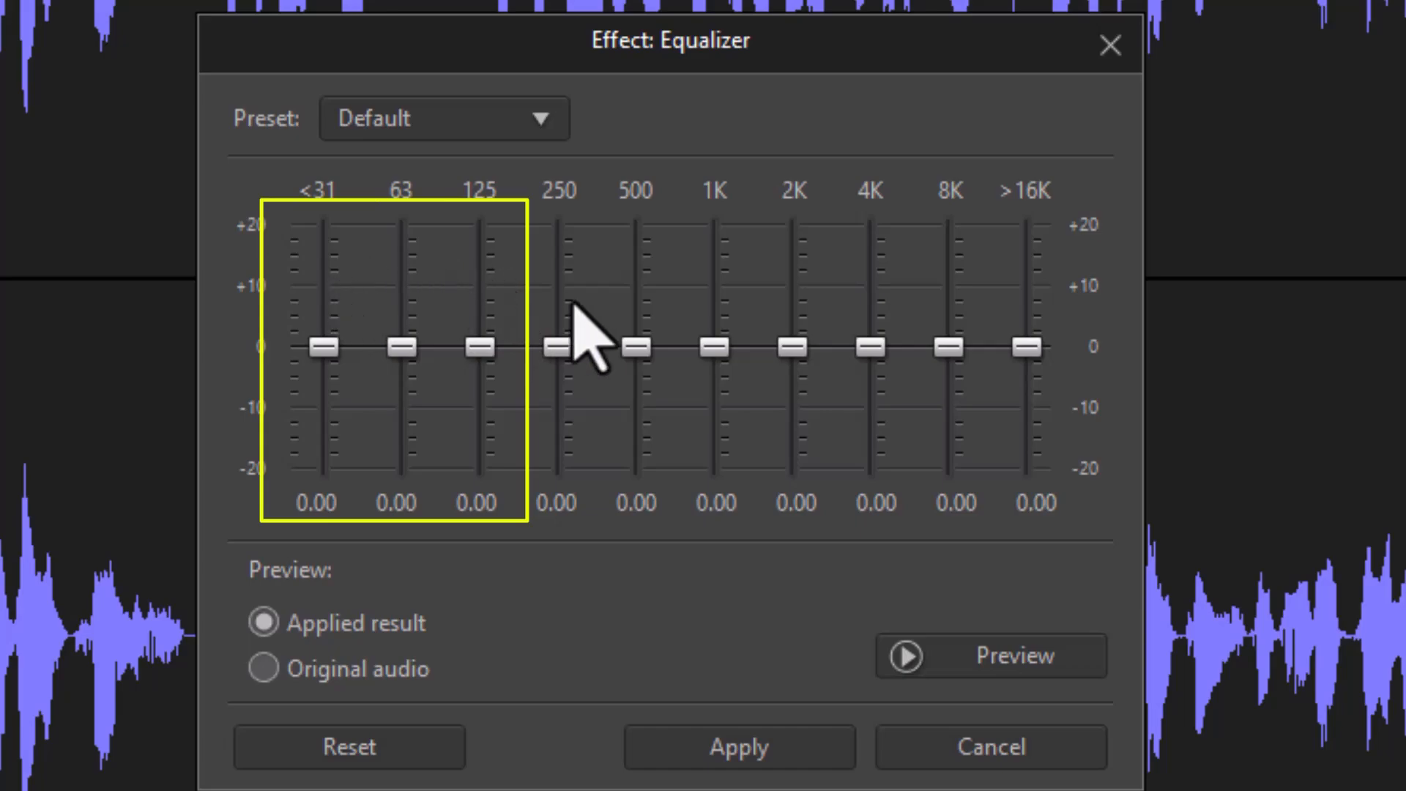
- Lower the three lowest equalizer bands, and finish by raising <31 to 3.44, 63 to 3.75 and 125 to 4.69
left_click_drag(480, 348, 405, 362)
left_click_drag(324, 347, 335, 368)
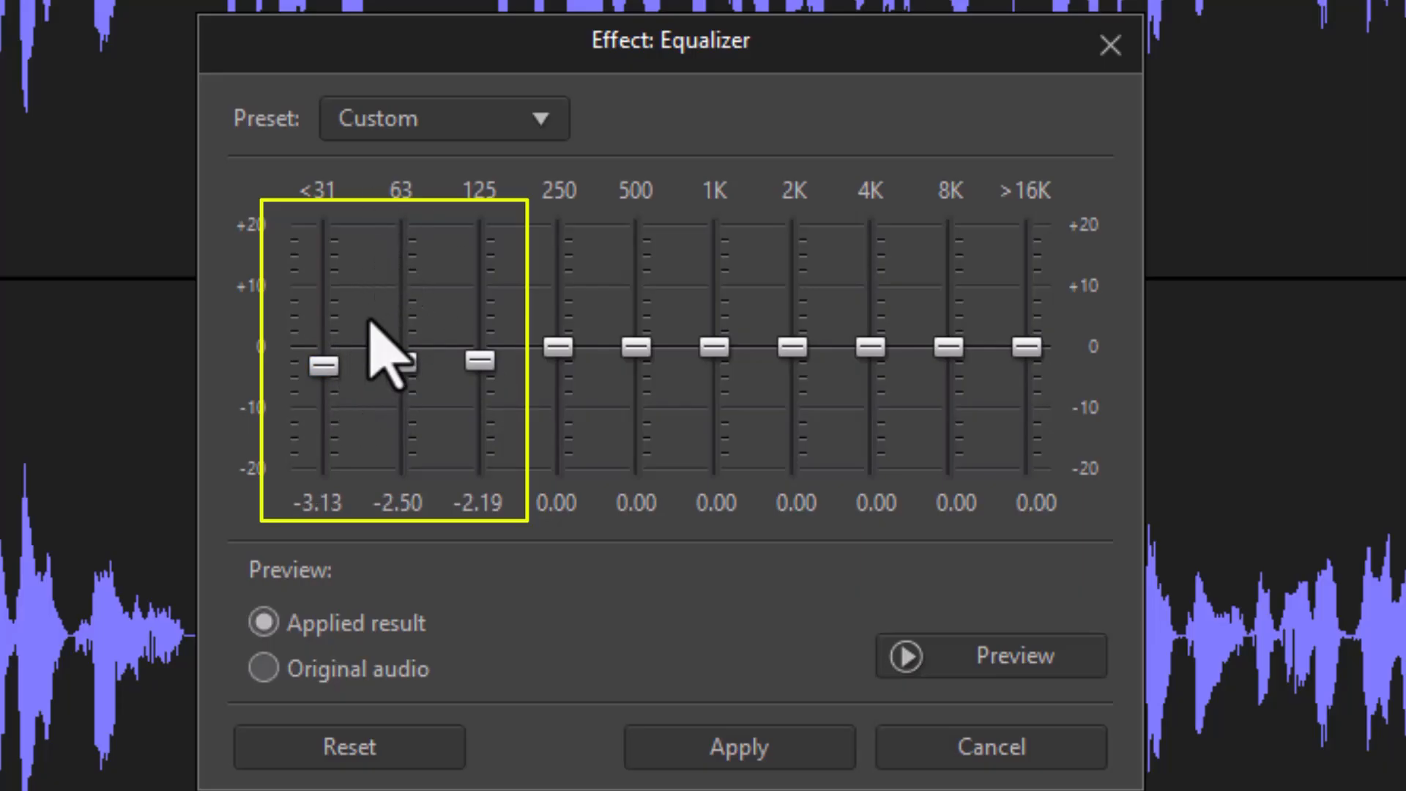
left_click_drag(403, 365, 408, 320)
left_click_drag(478, 354, 479, 331)
left_click_drag(337, 368, 346, 319)
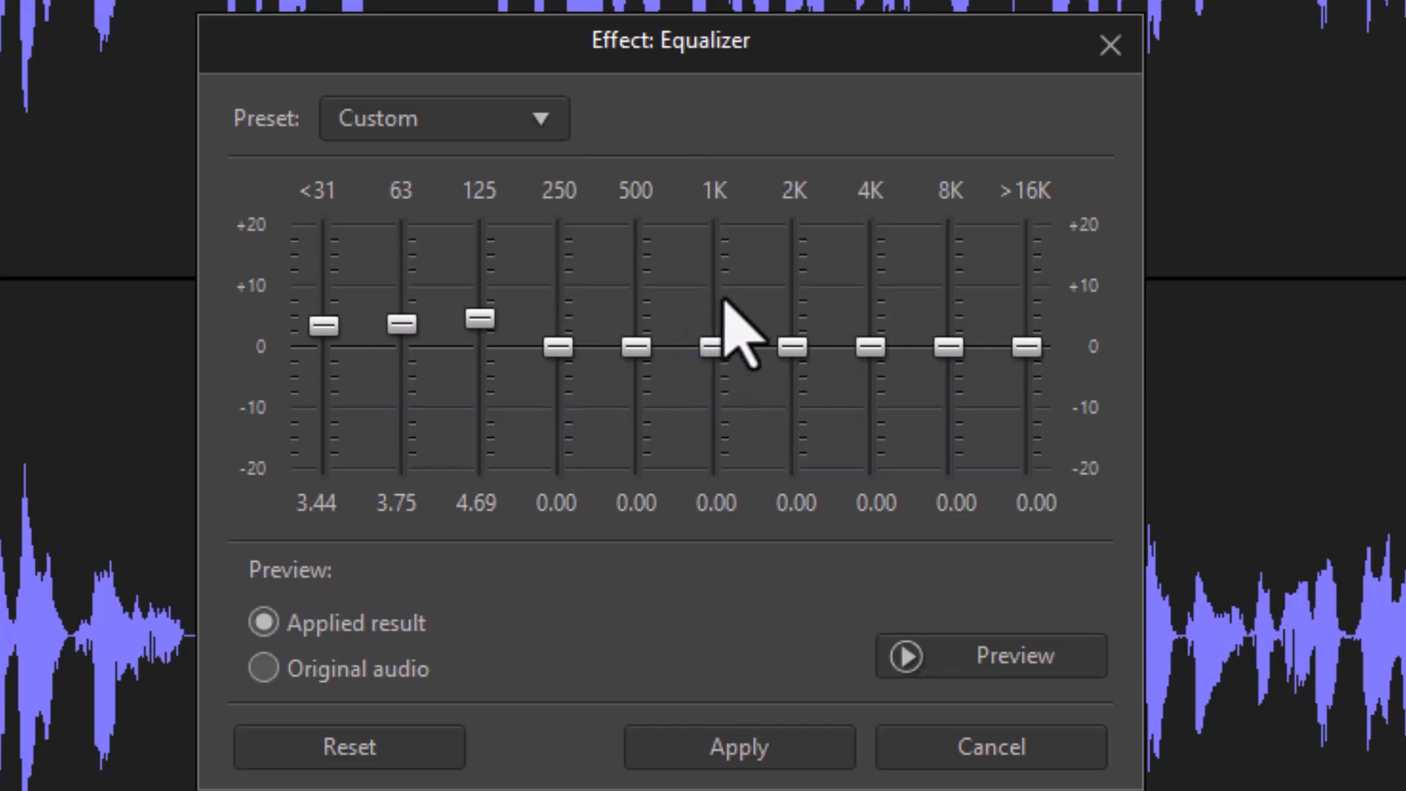
- Try boosting and cutting the 1K and 2K equalizer bands, leaving 1K at 0.62 and 2K at 3.75
mouse_move(712, 299)
left_mouse_down()
mouse_move(705, 321)
mouse_move(717, 317)
left_mouse_up()
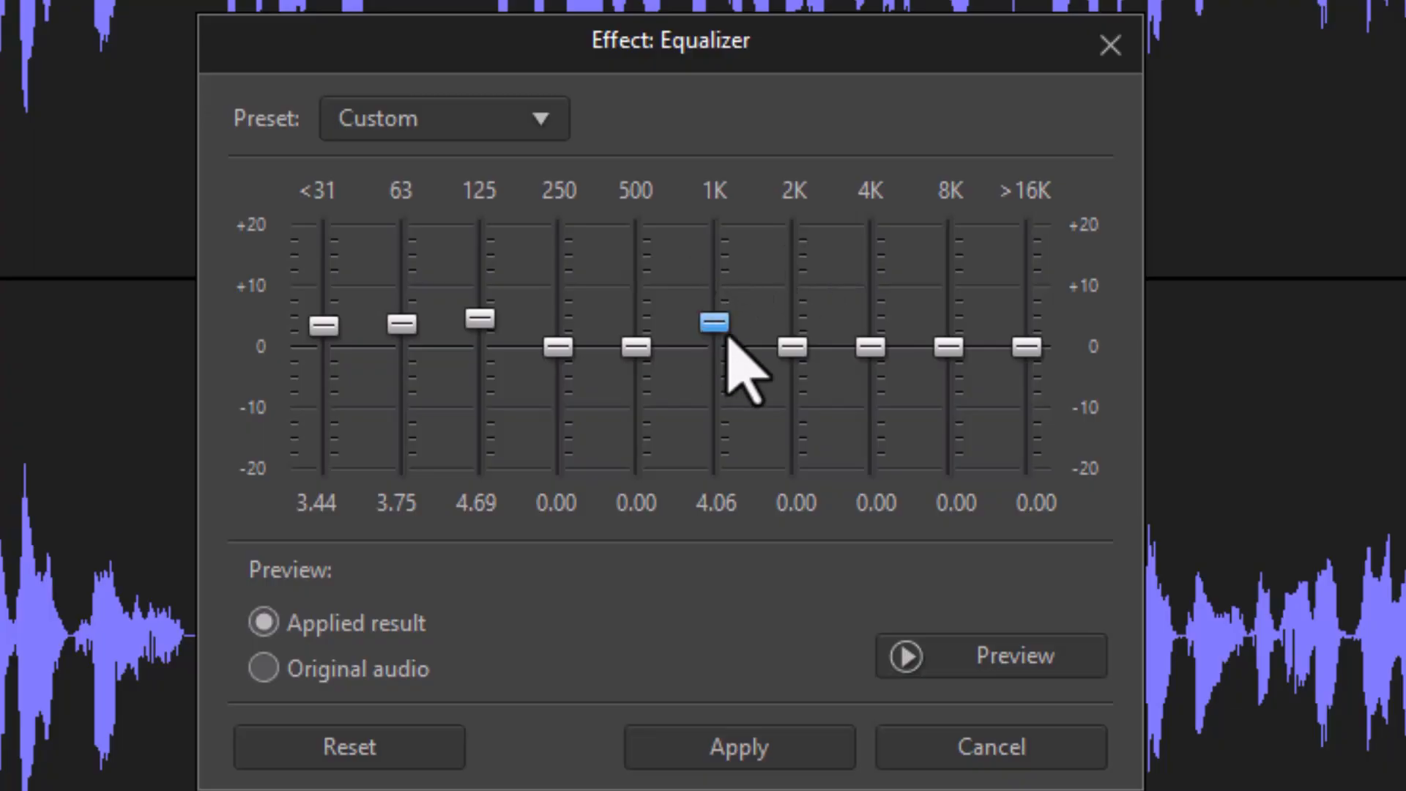
left_click_drag(724, 330, 723, 376)
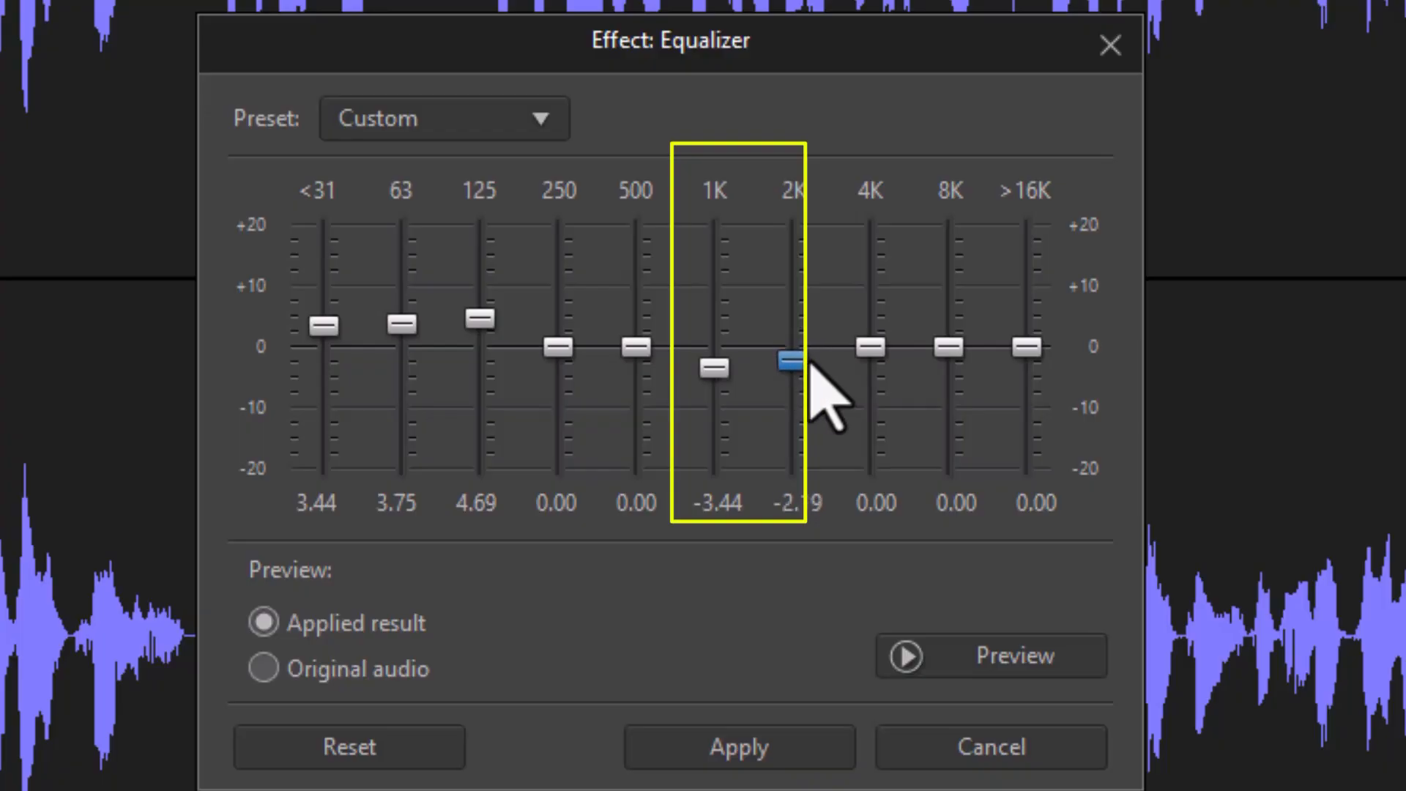
left_click_drag(810, 365, 813, 339)
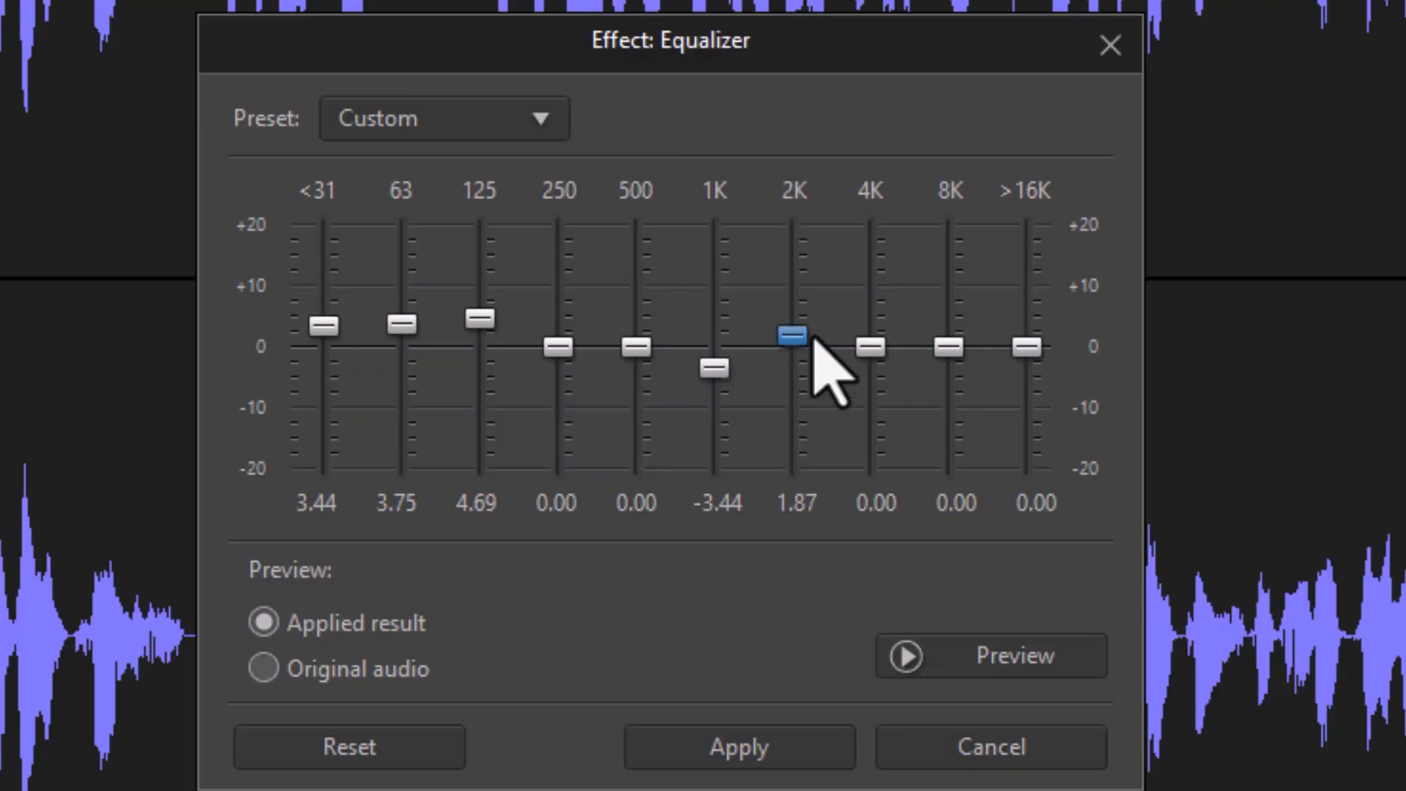
left_click_drag(715, 367, 751, 352)
left_click_drag(857, 339, 800, 330)
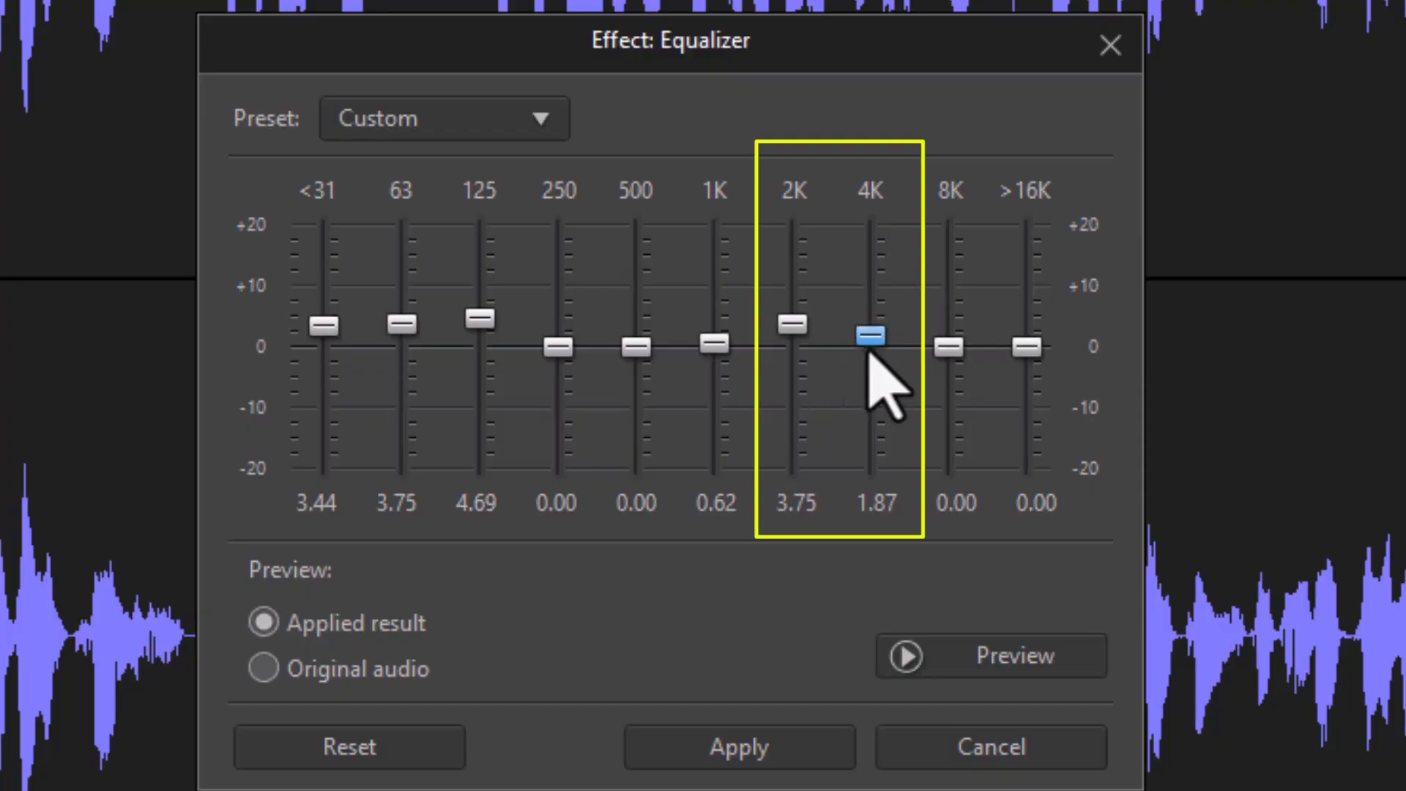
- Set the equalizer's 2K band to -1.25, 4K to 0.62, 8K to -2.50 and >16K to -3.75
left_click_drag(870, 336, 872, 313)
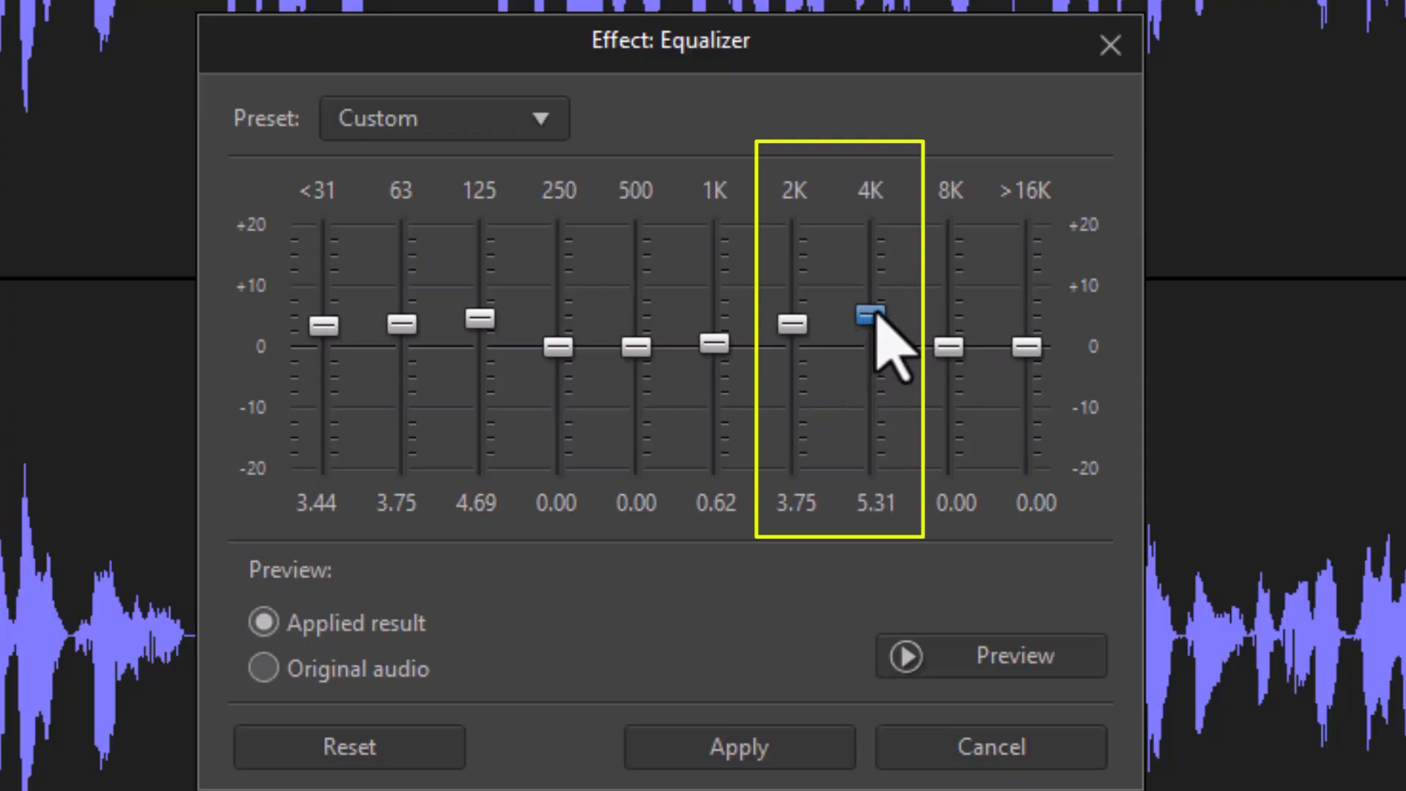
left_click_drag(798, 326, 799, 354)
left_click_drag(870, 310, 951, 362)
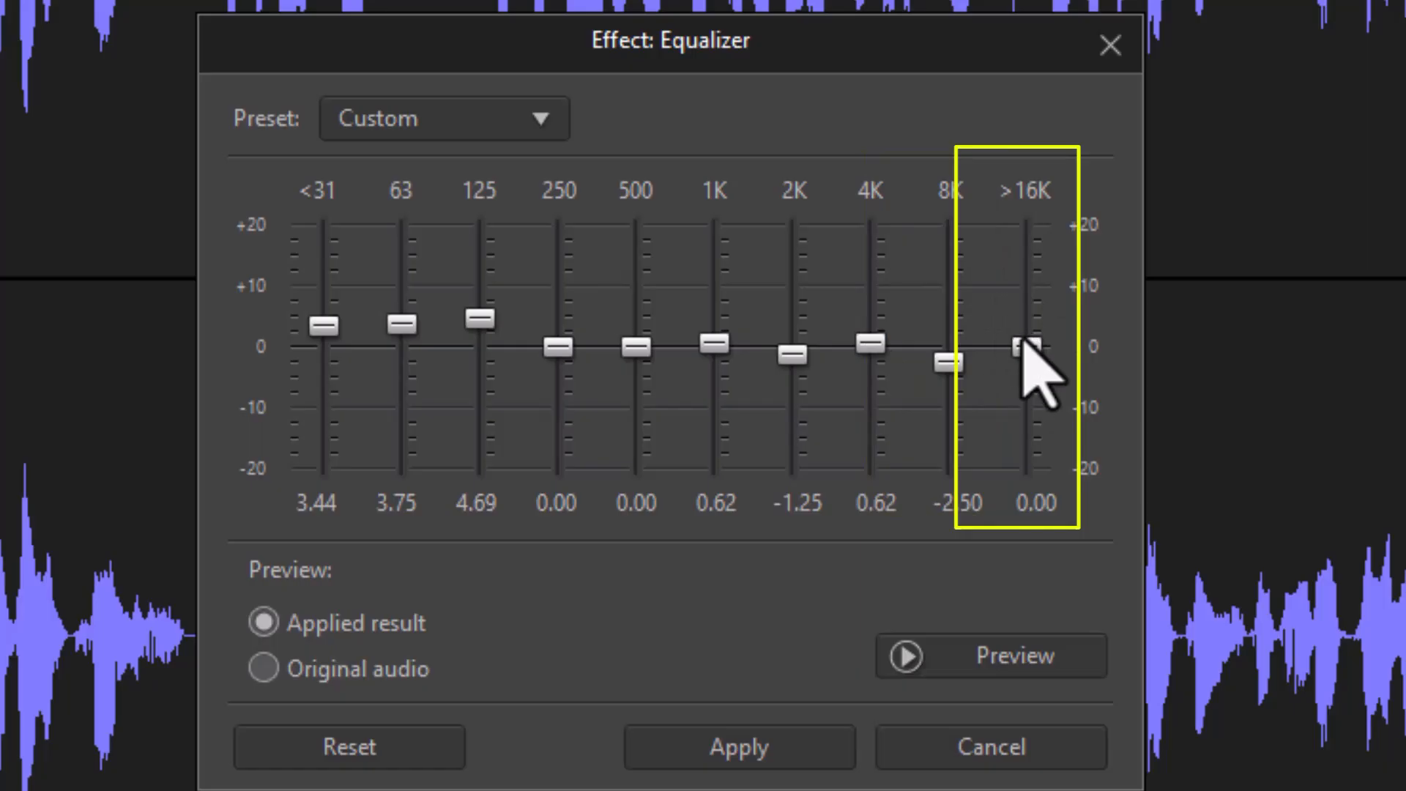
mouse_move(1026, 345)
left_mouse_down()
mouse_move(1026, 318)
mouse_move(1025, 370)
left_mouse_up()
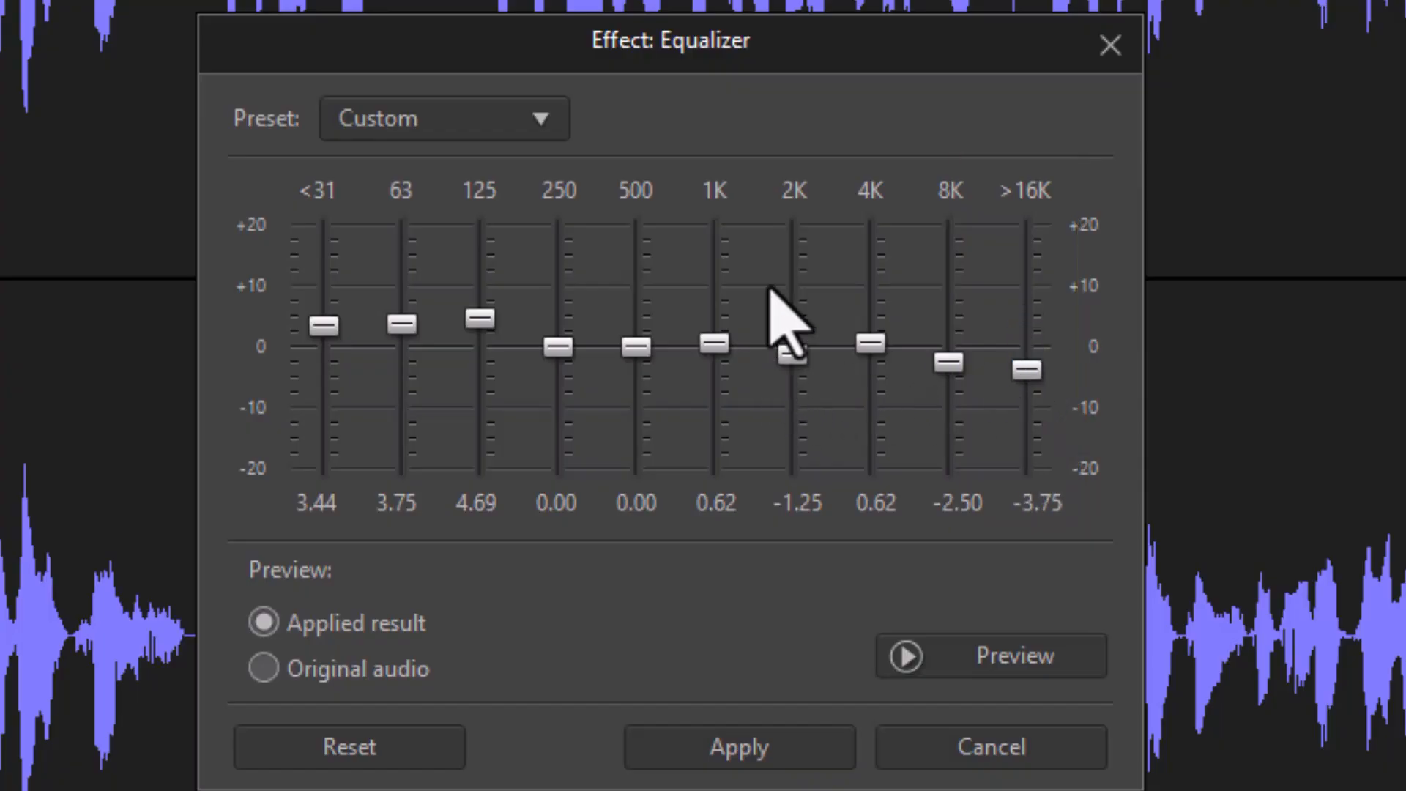
- Reset the equalizer to the Default preset and raise the 4K band to 1.87
left_click(540, 120)
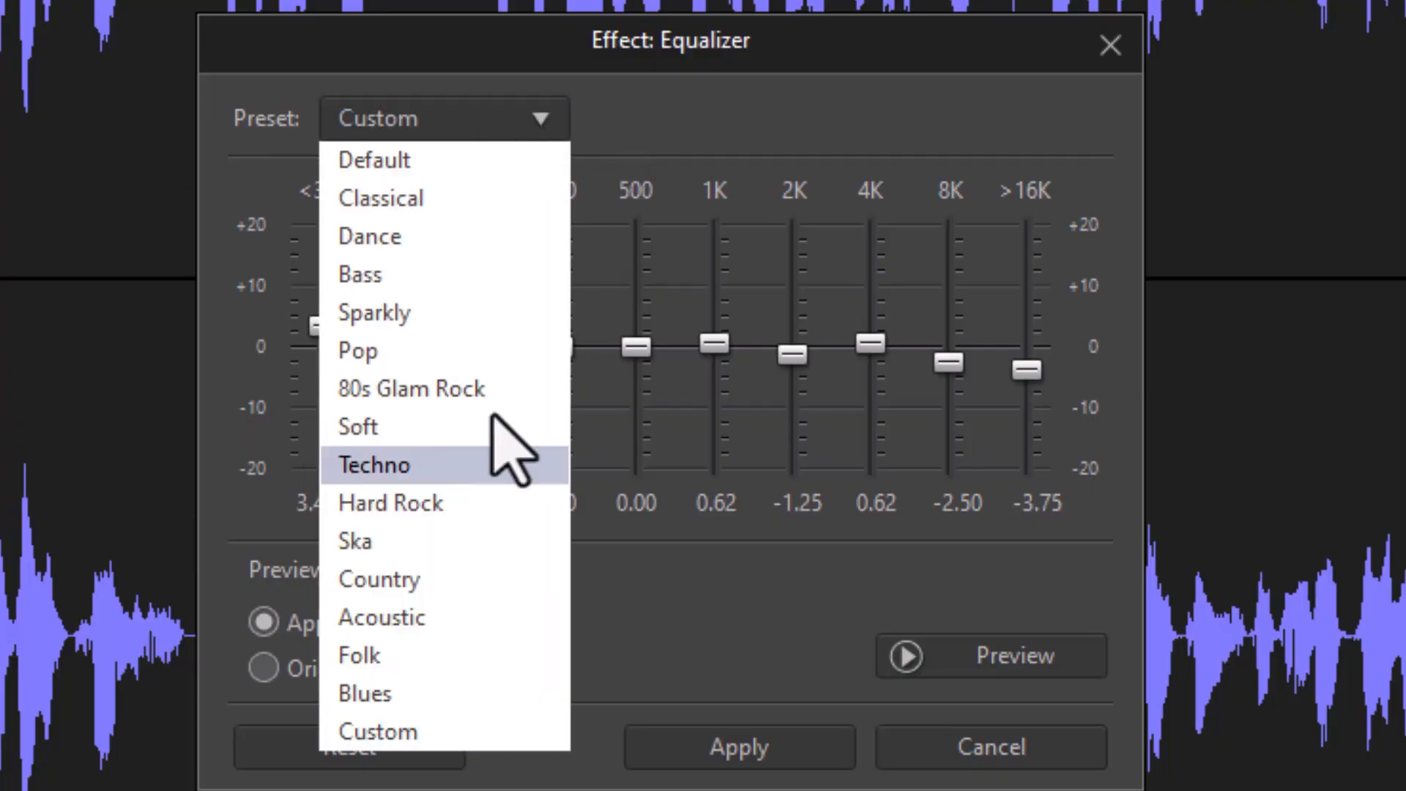
left_click(408, 162)
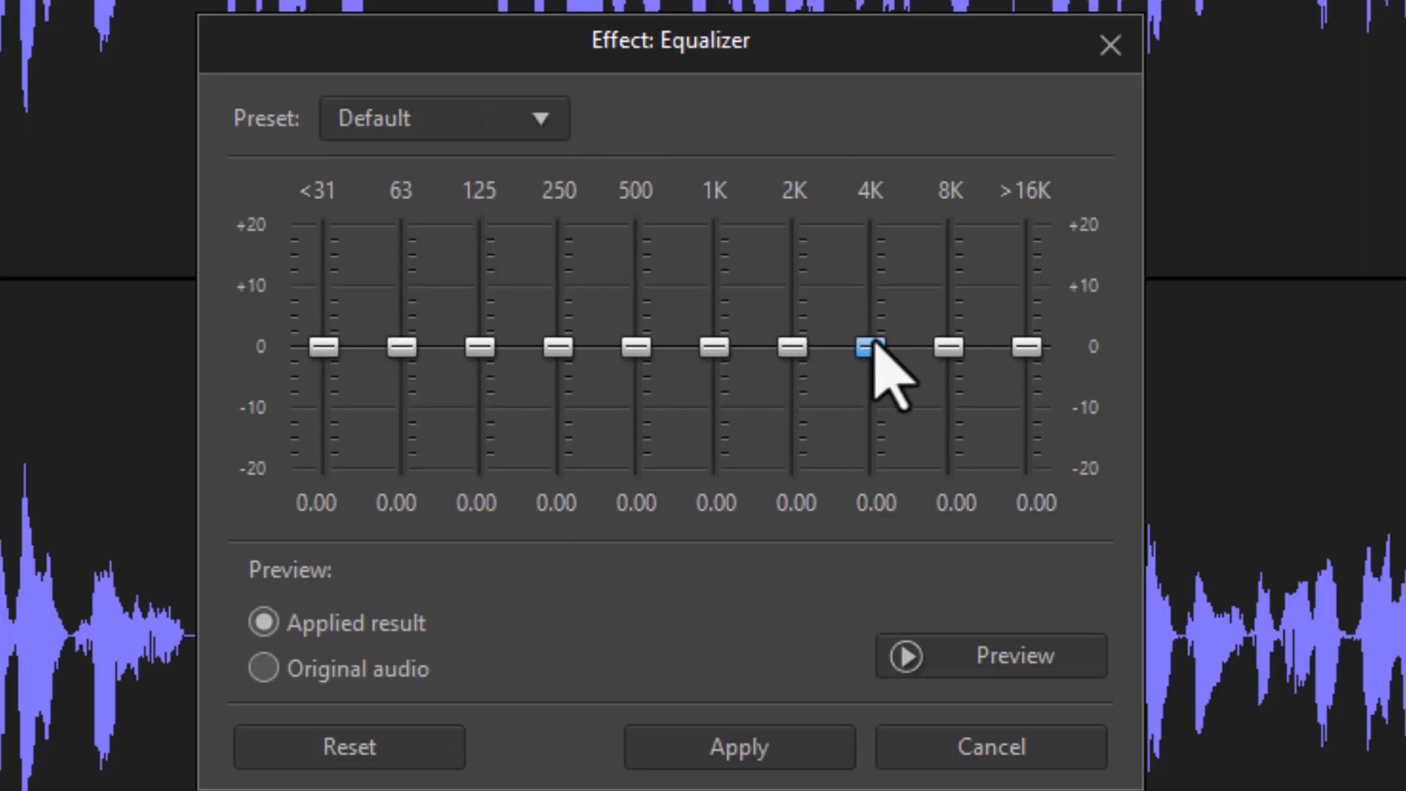
left_click_drag(874, 343, 881, 333)
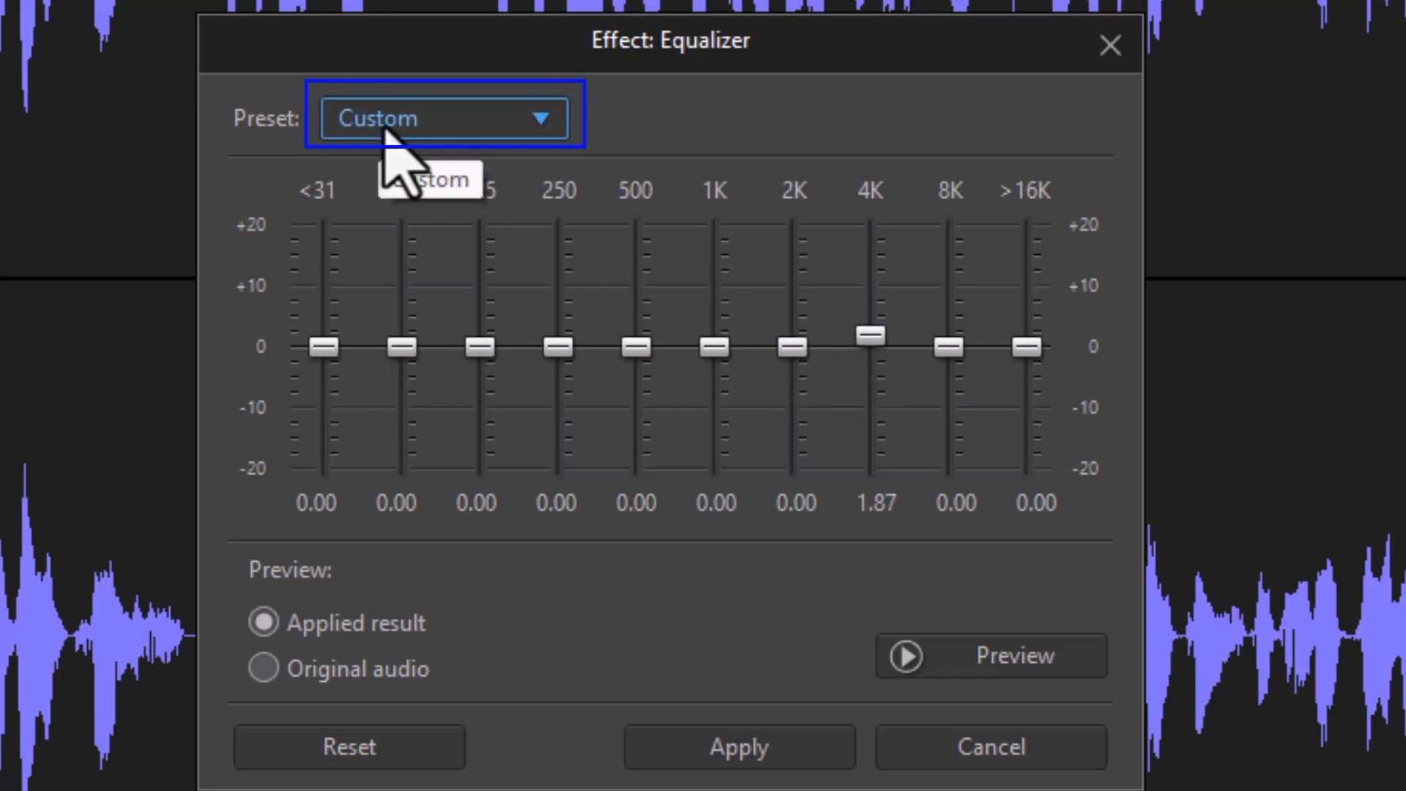
- Load the Pop equalizer preset and customize it with the <31 band at 0.62 and >16K at 2.81
left_click(559, 121)
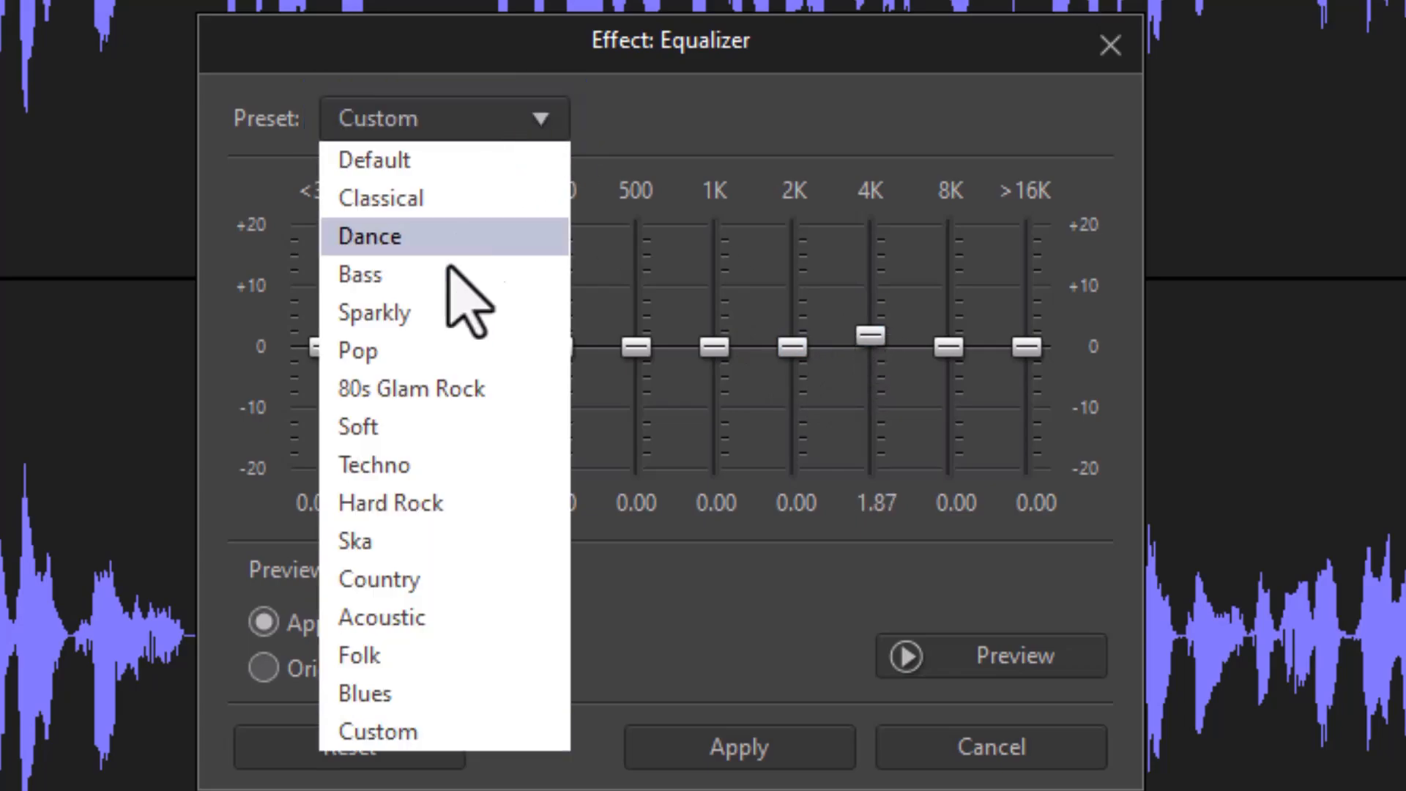
left_click(408, 350)
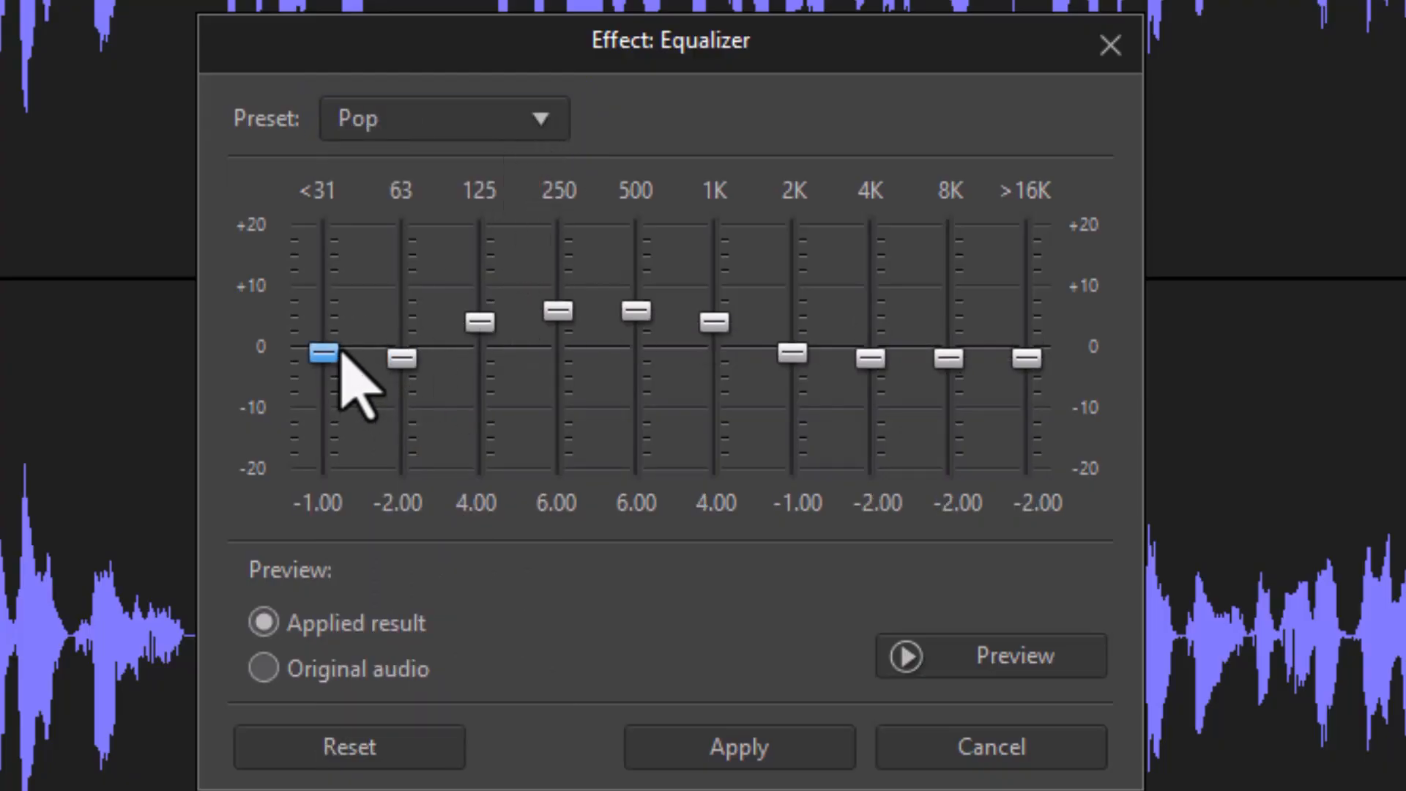
left_click_drag(330, 350, 336, 341)
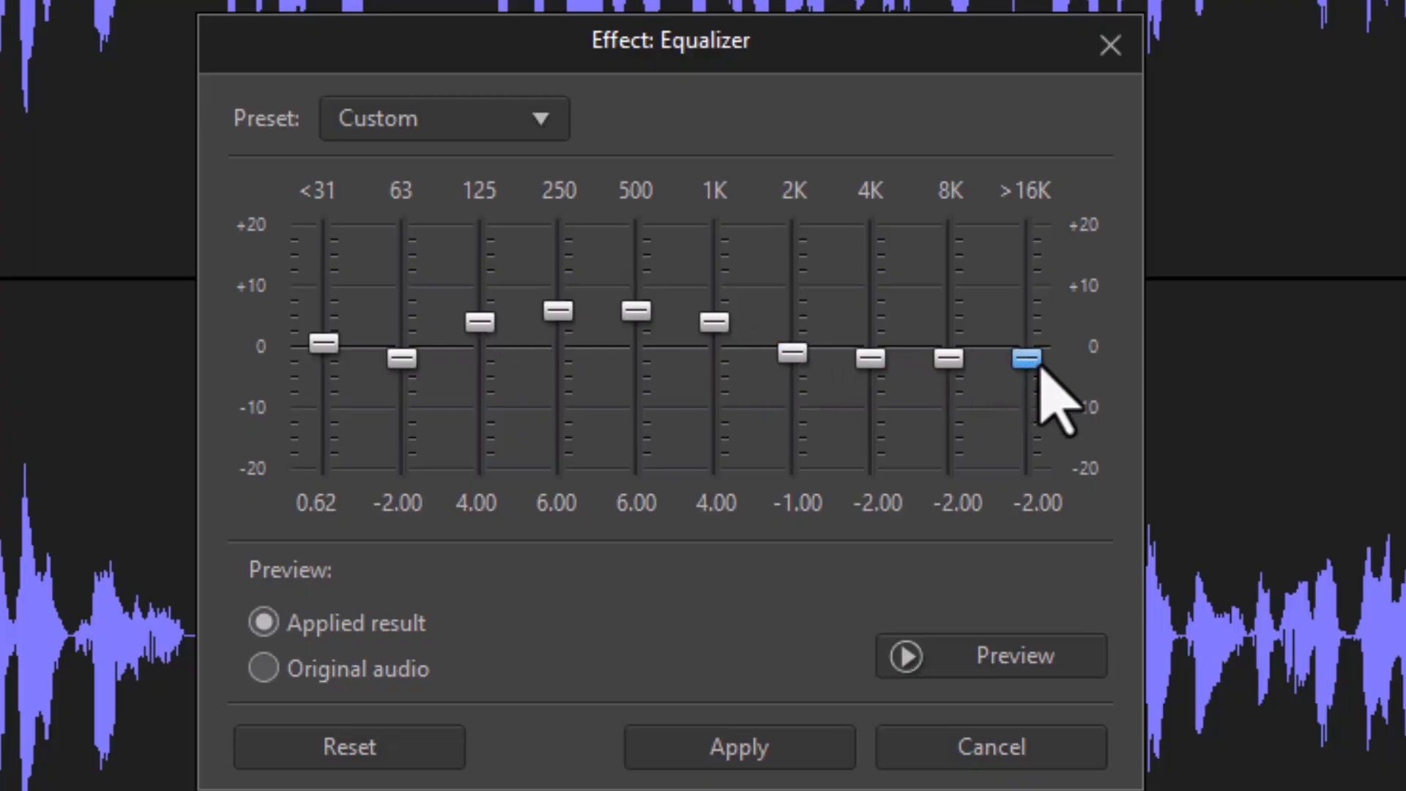
left_click_drag(1035, 361, 1045, 331)
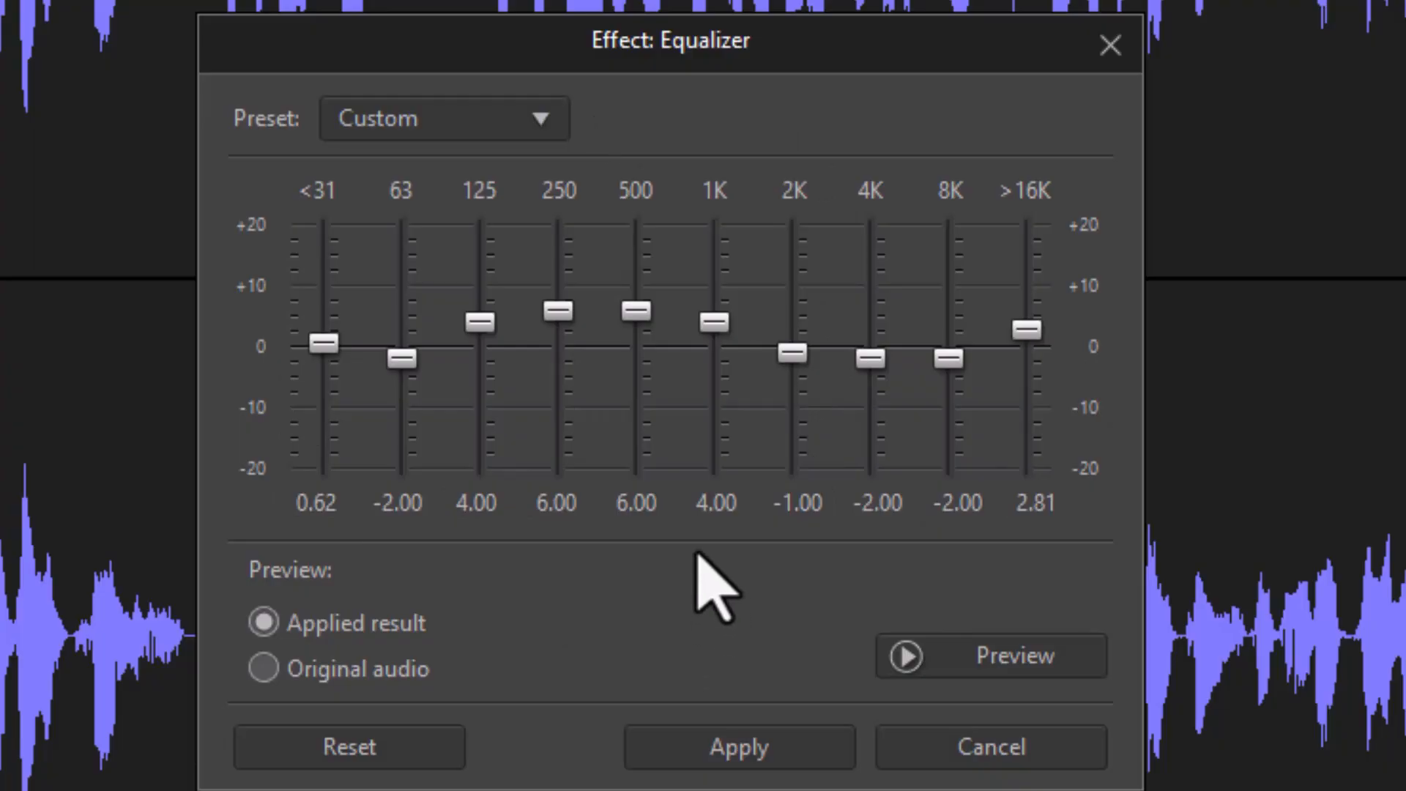
- Return the equalizer to the Default preset and listen to a preview of the narration
left_click(548, 117)
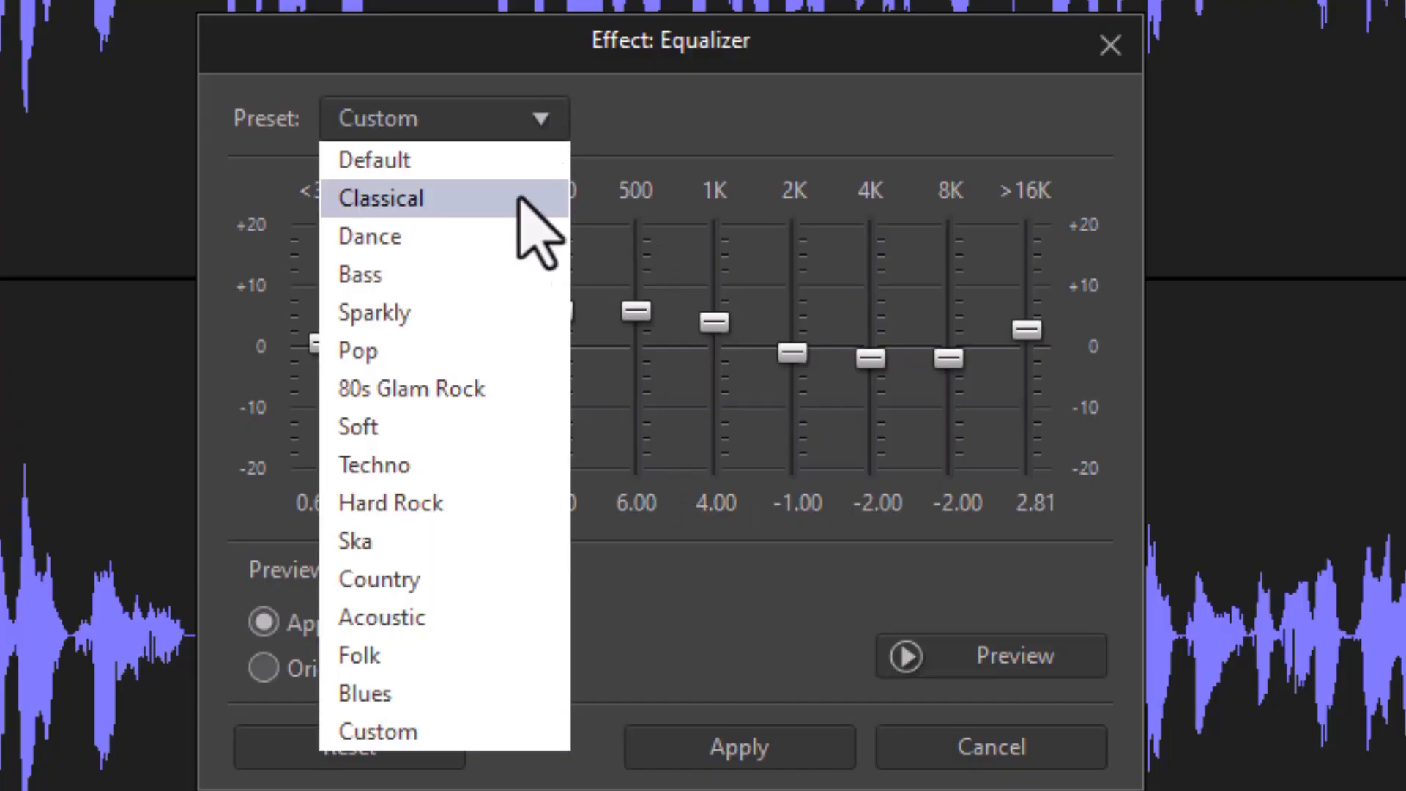
left_click(425, 163)
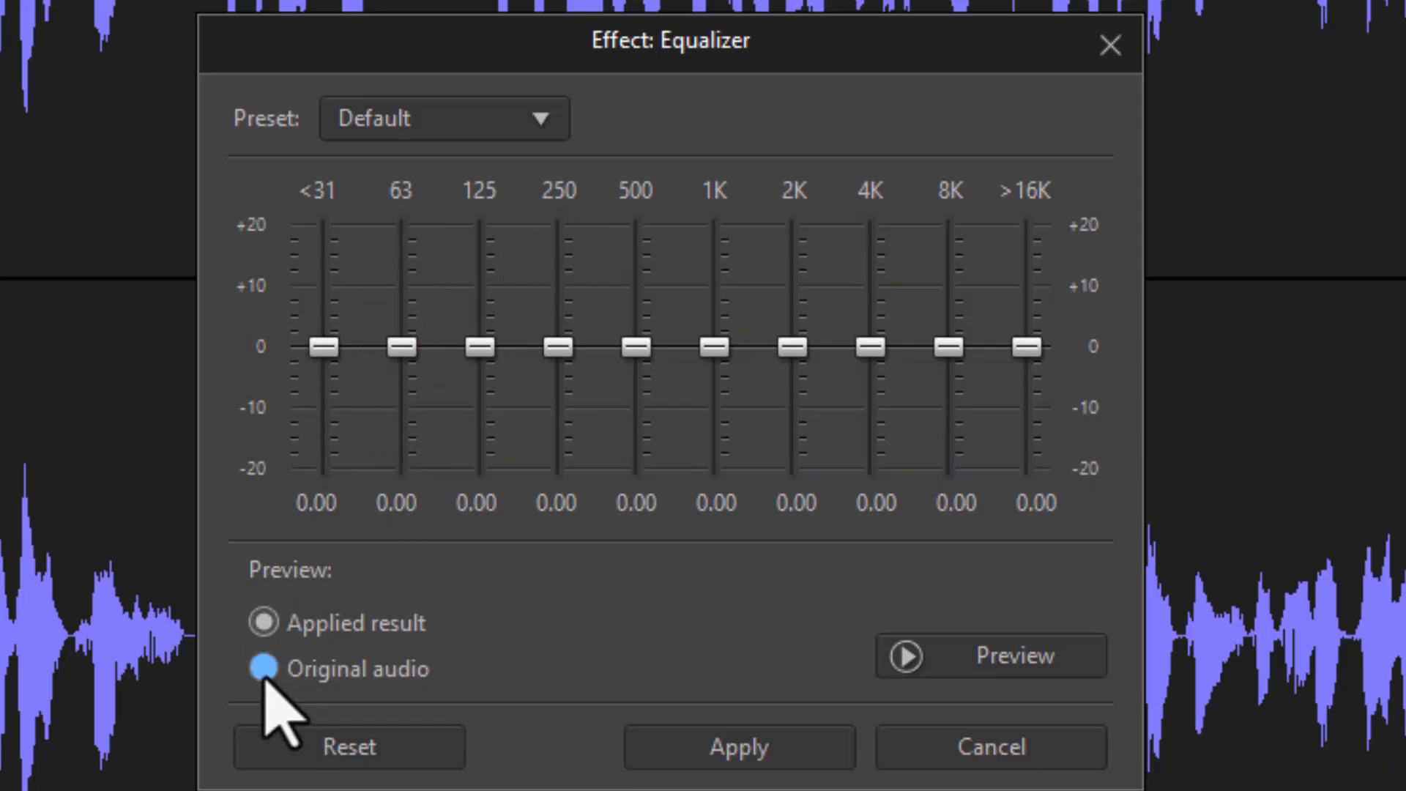
left_click(1013, 655)
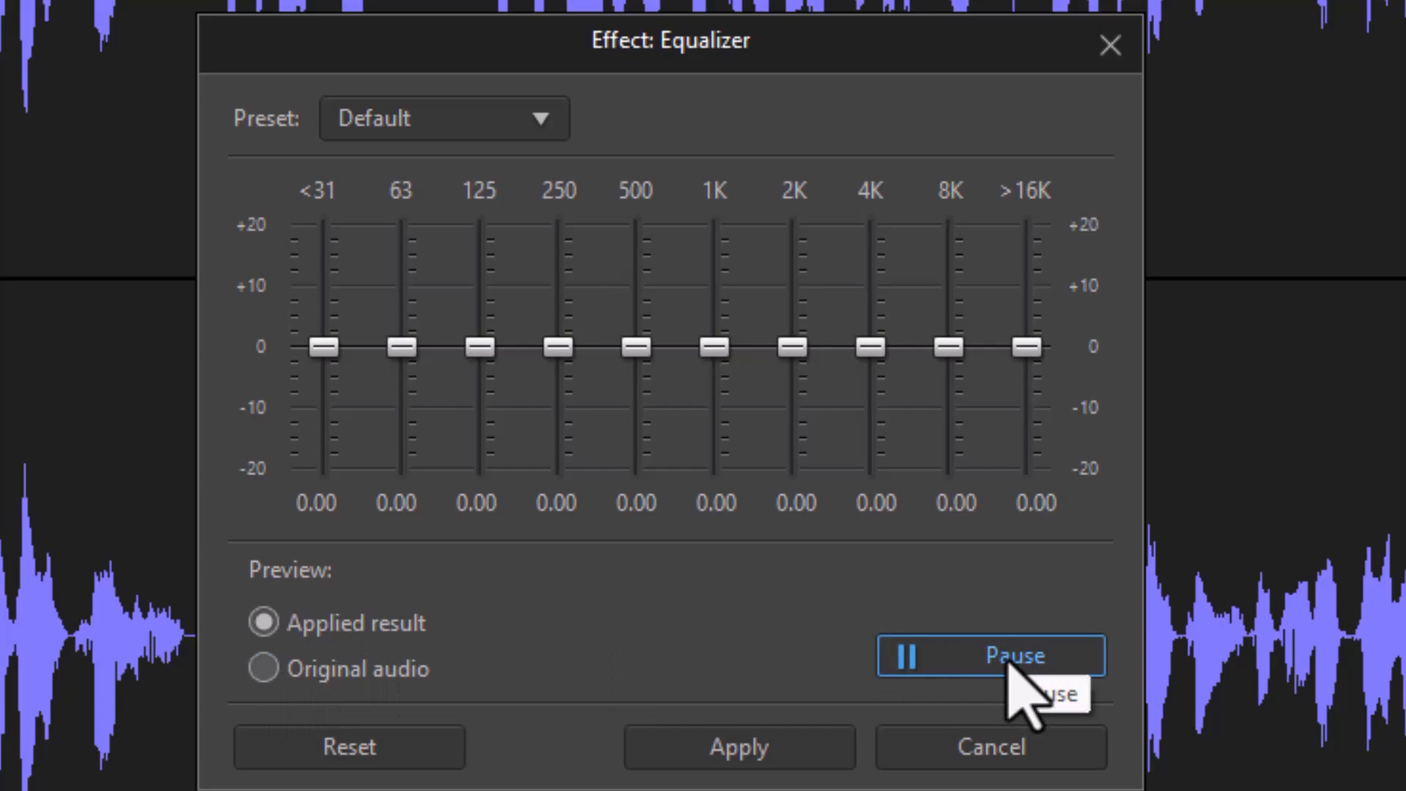
left_click(1013, 660)
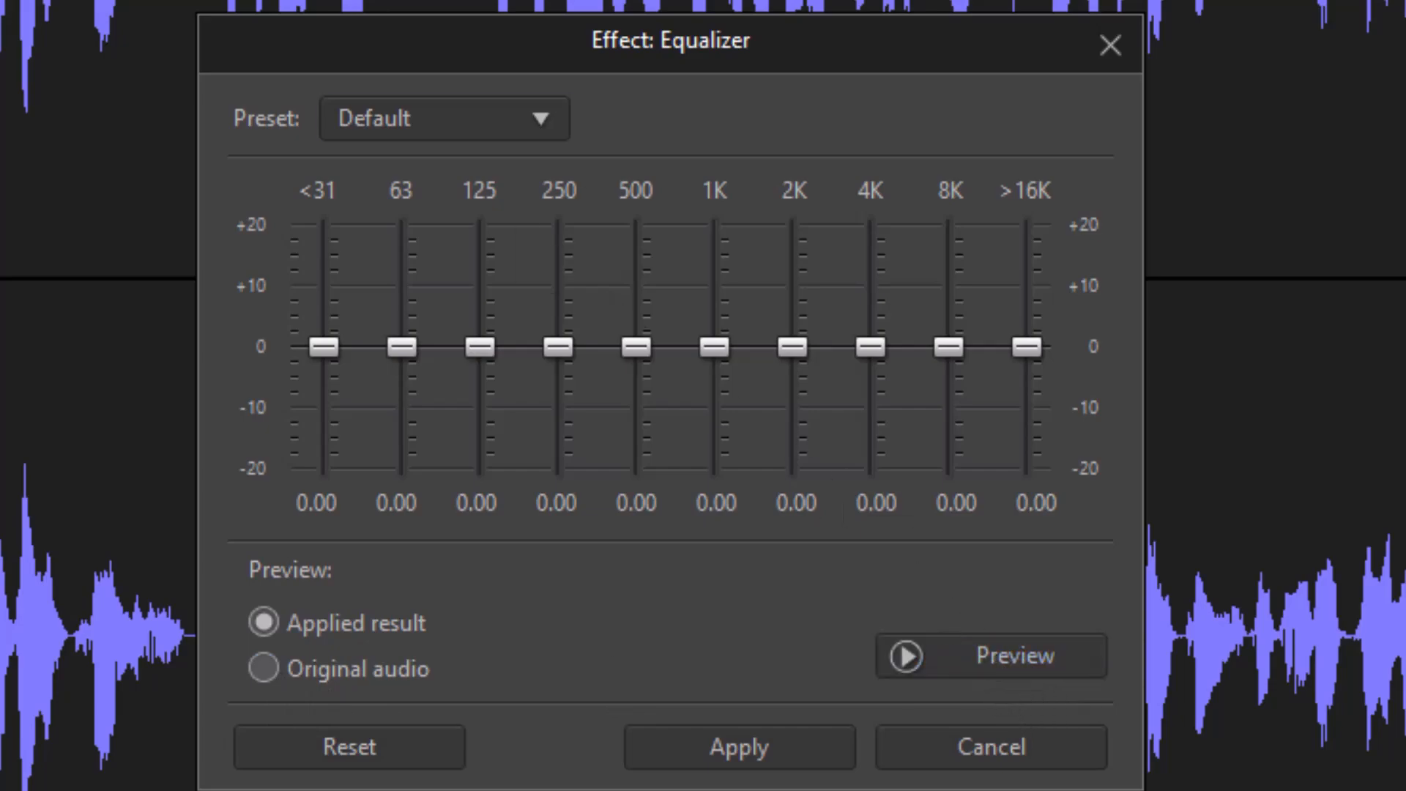
- Load the Hard Rock equalizer preset and listen to a preview of the applied result
left_click(542, 120)
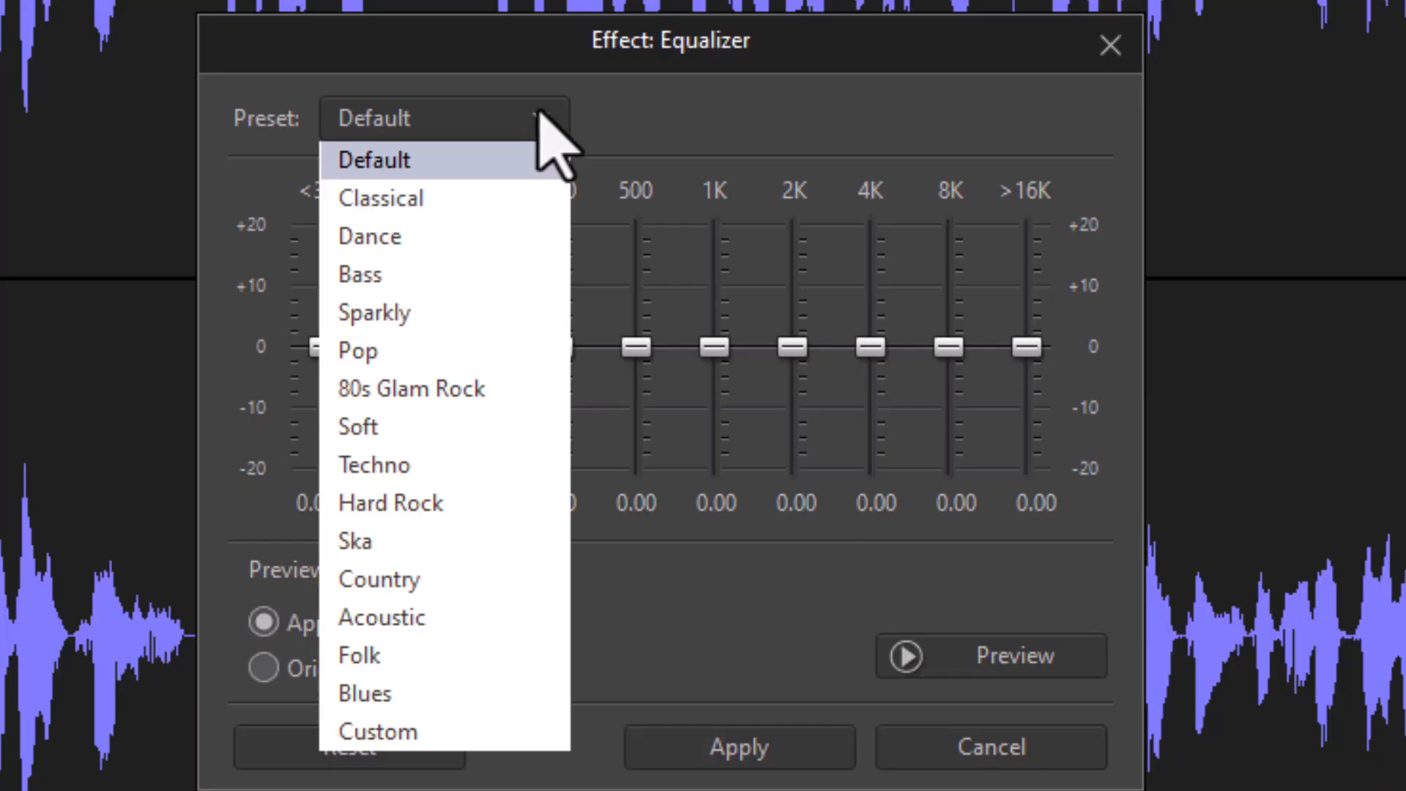
left_click(448, 501)
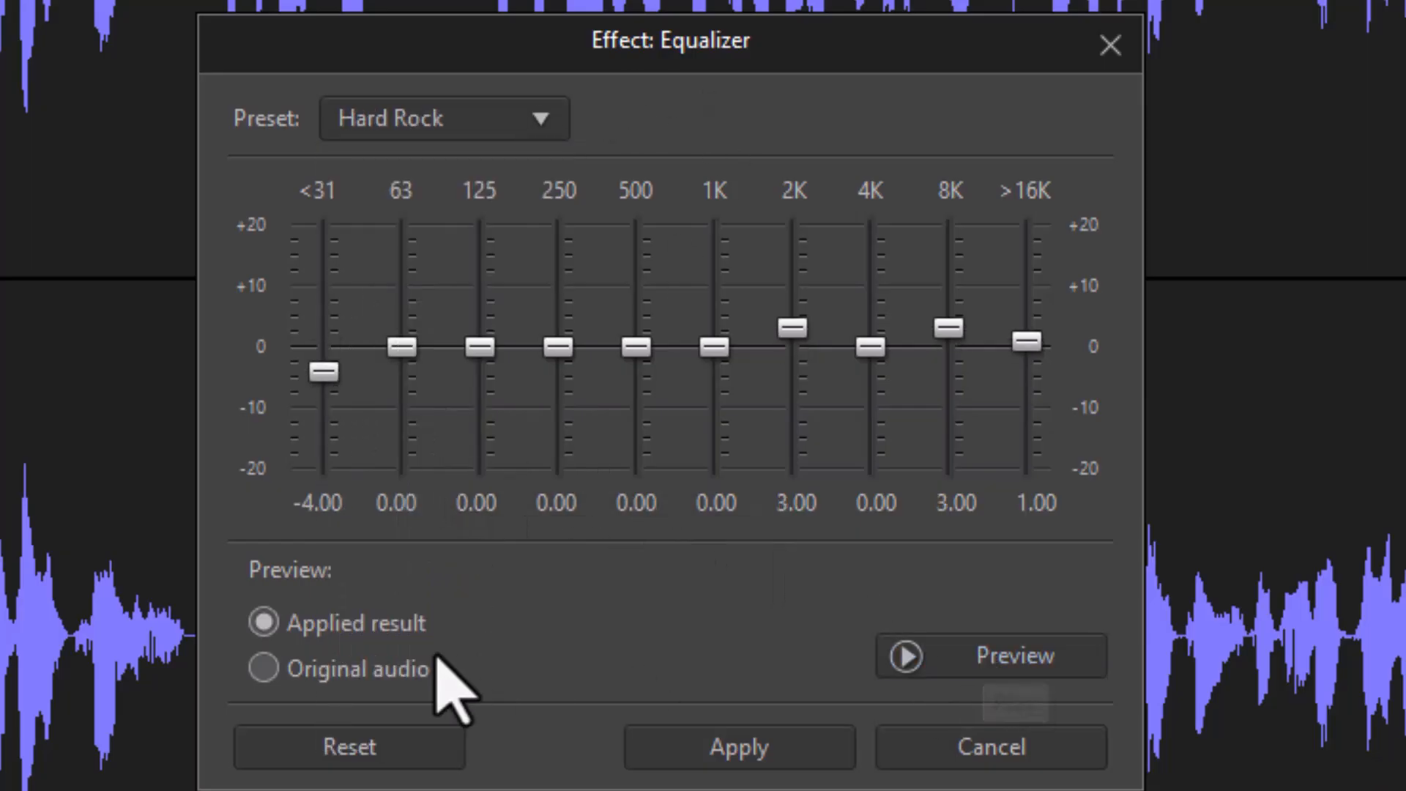
left_click(1014, 659)
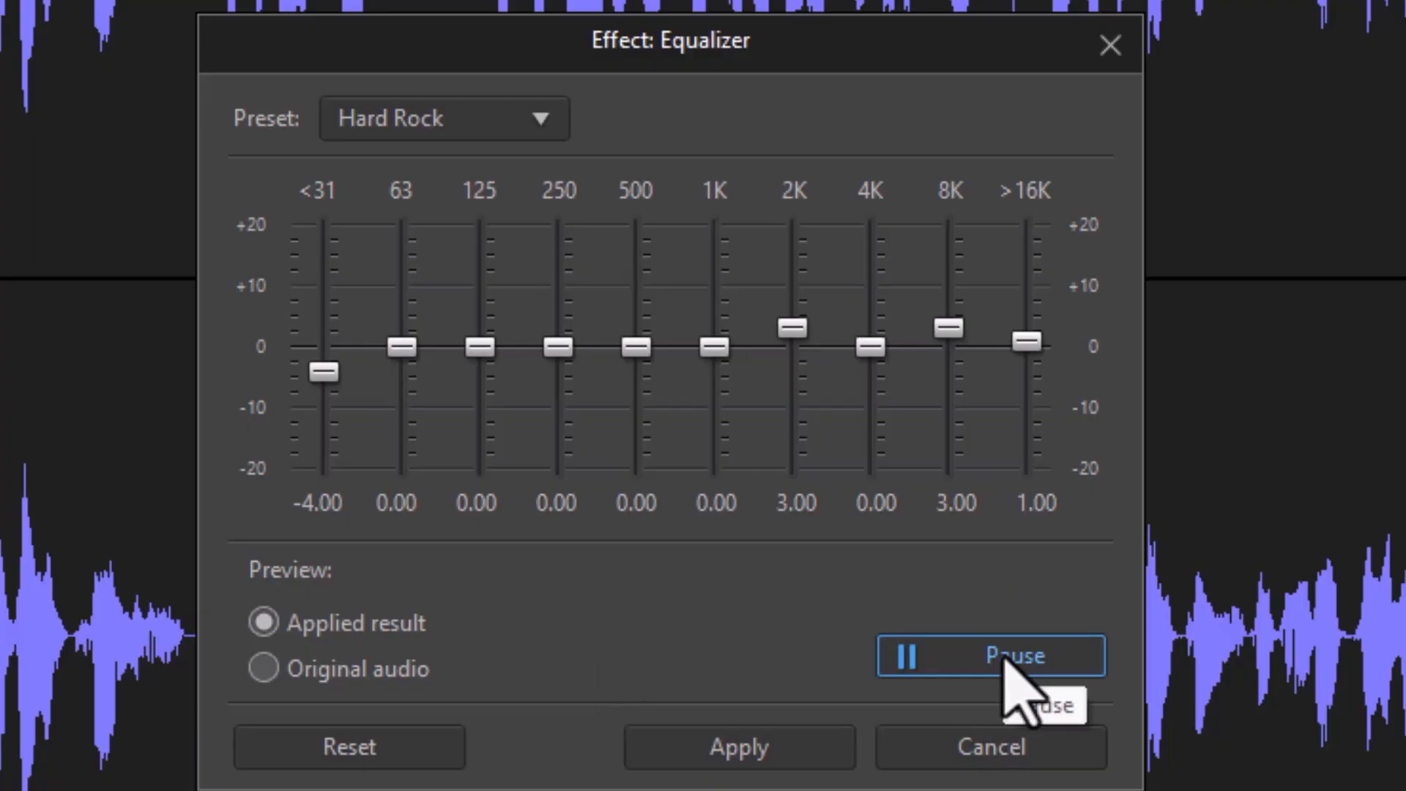
left_click(1008, 657)
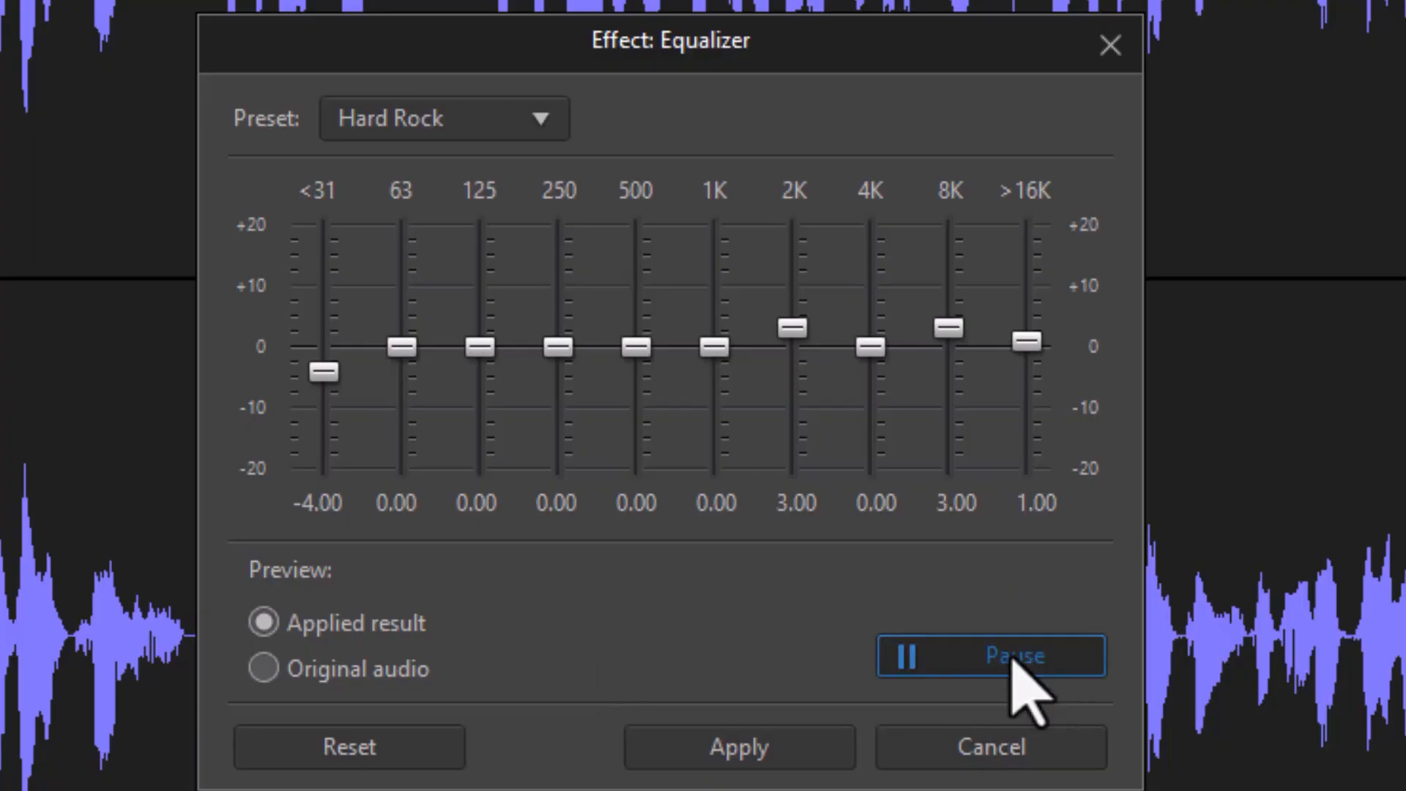
- Load the Bass equalizer preset and listen to a preview of the applied result
left_click(545, 120)
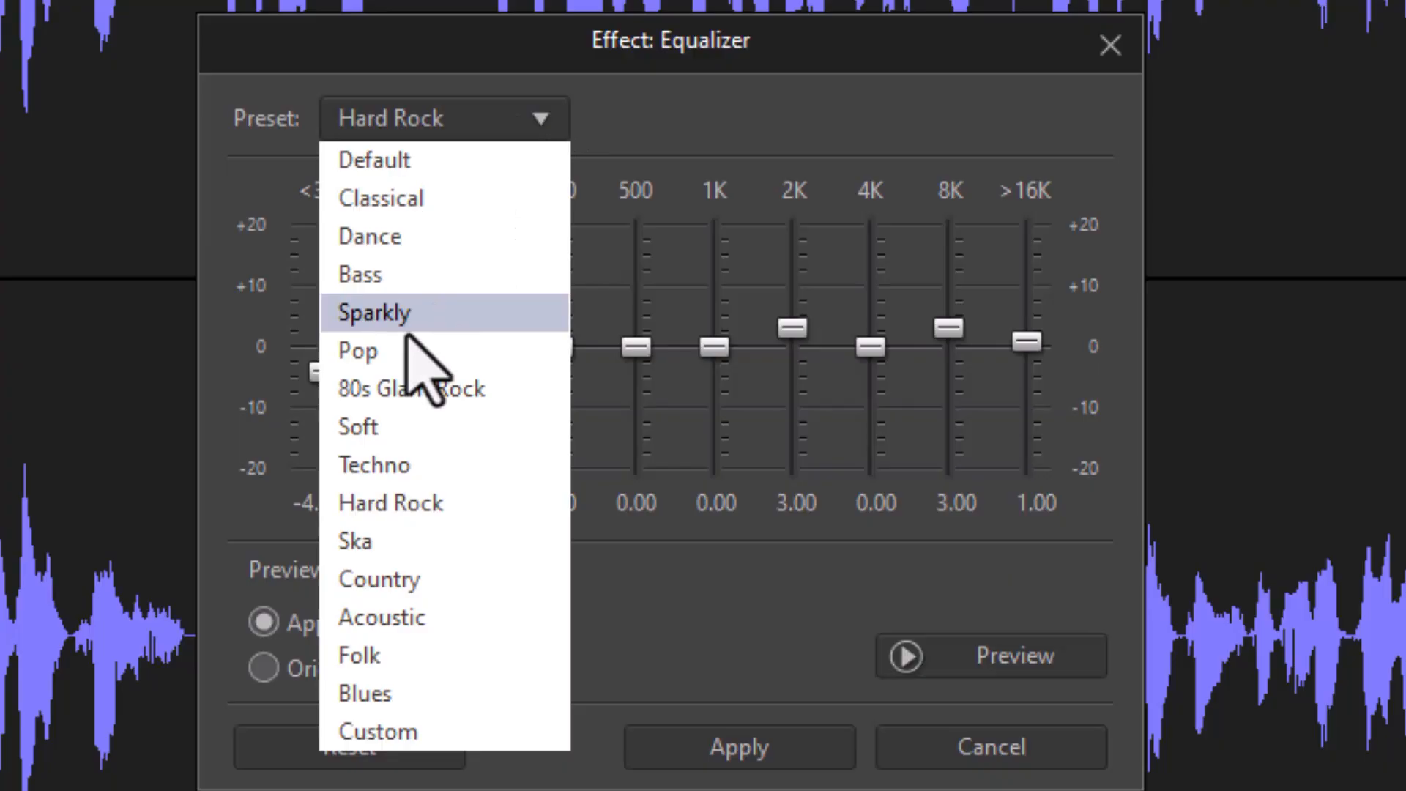
left_click(408, 276)
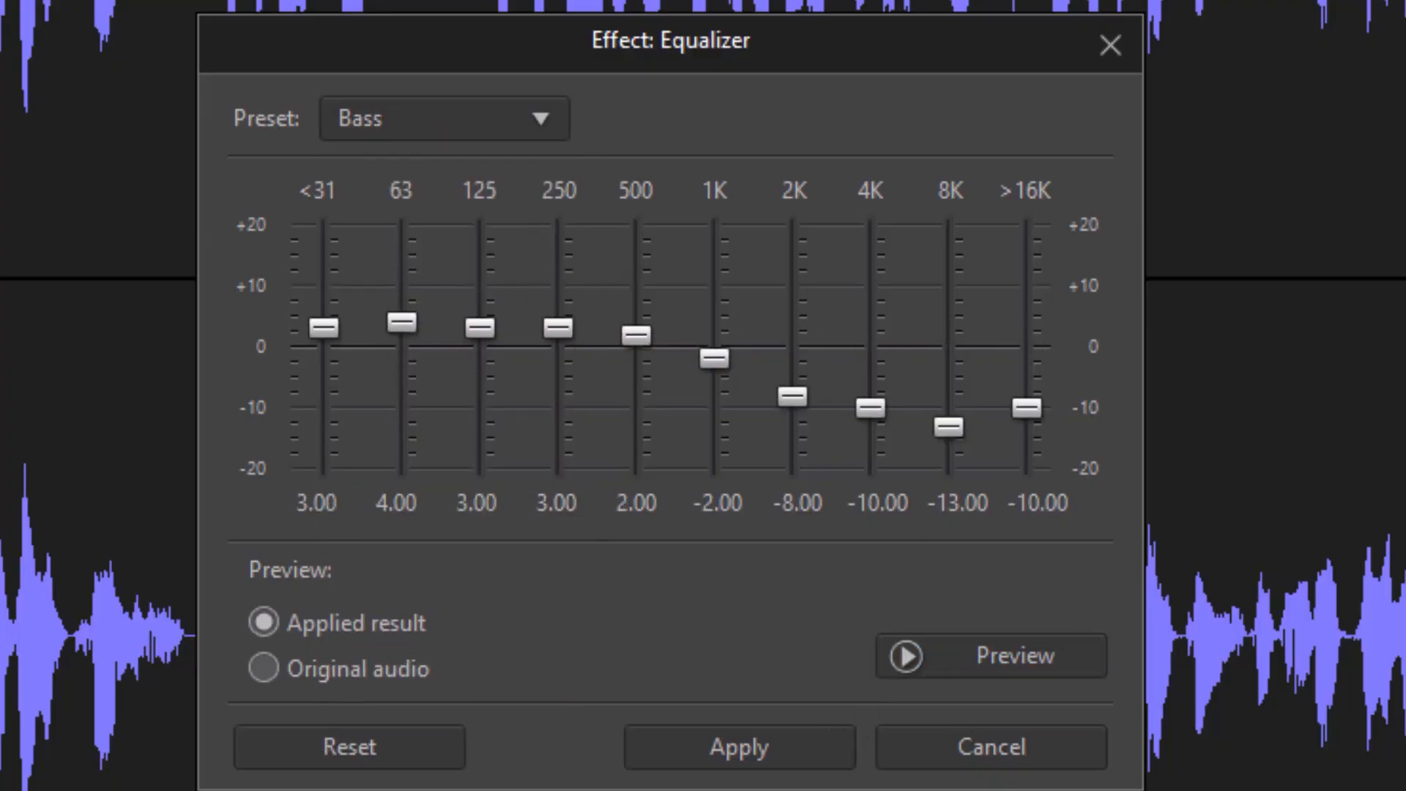
left_click(972, 657)
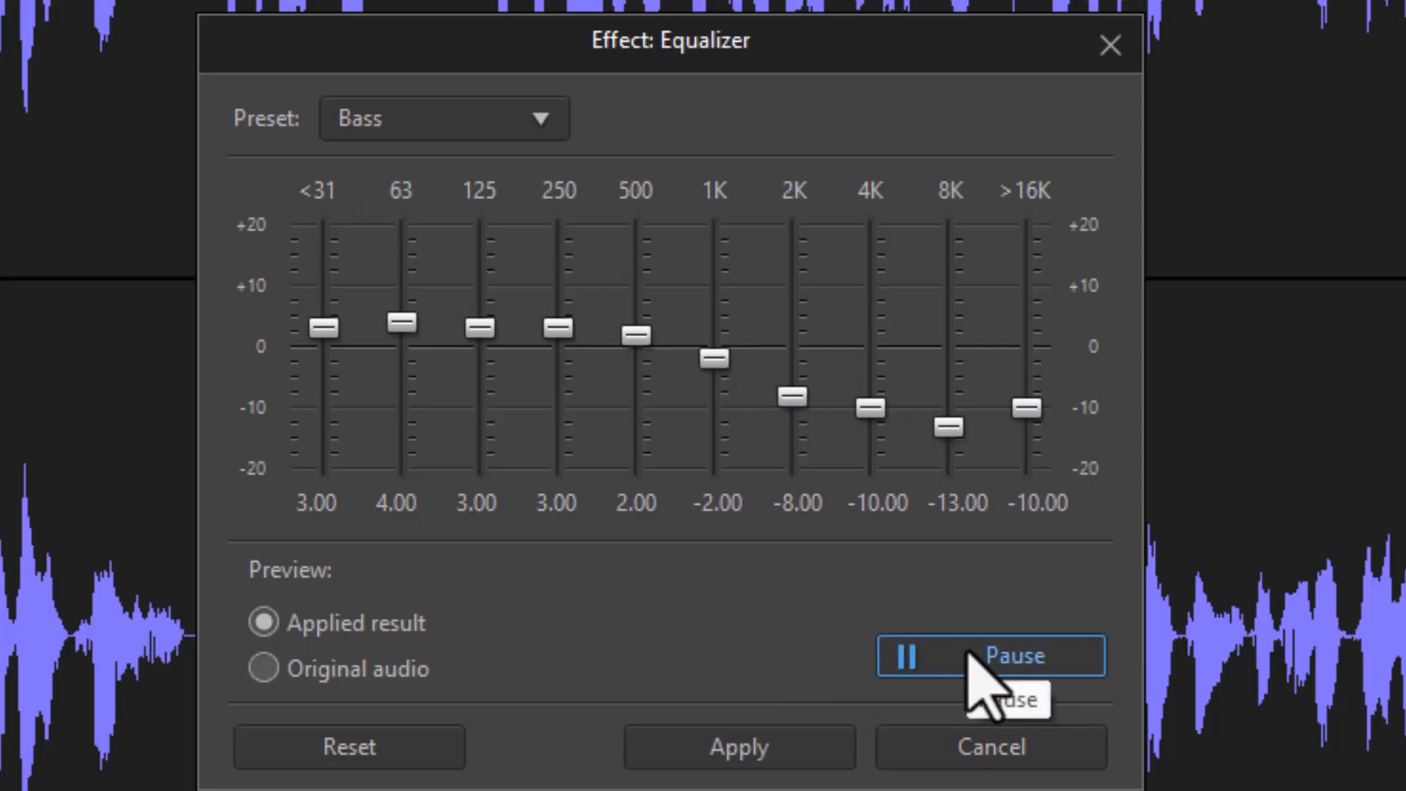
left_click(973, 658)
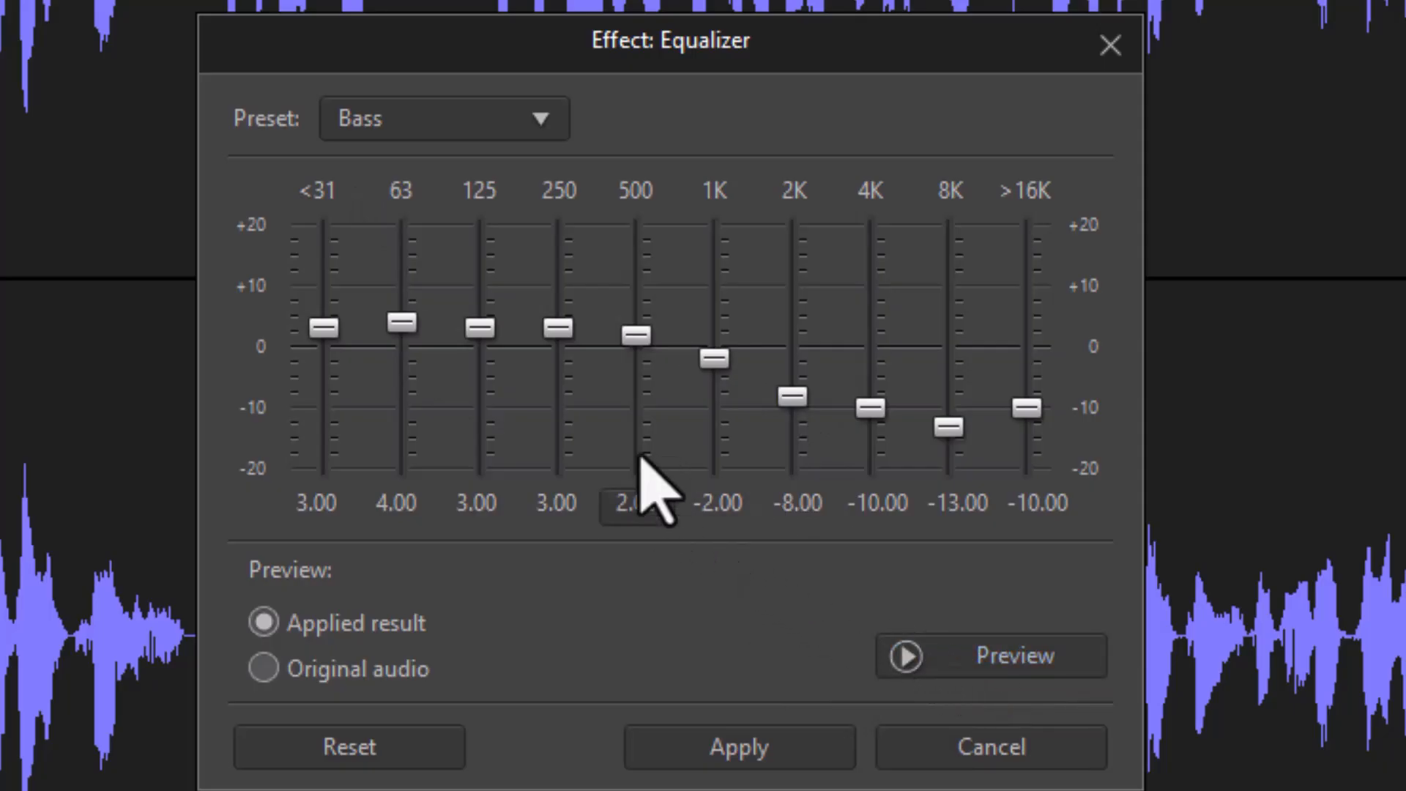
- Load the Pop equalizer preset and listen to a preview of the applied result
left_click(544, 123)
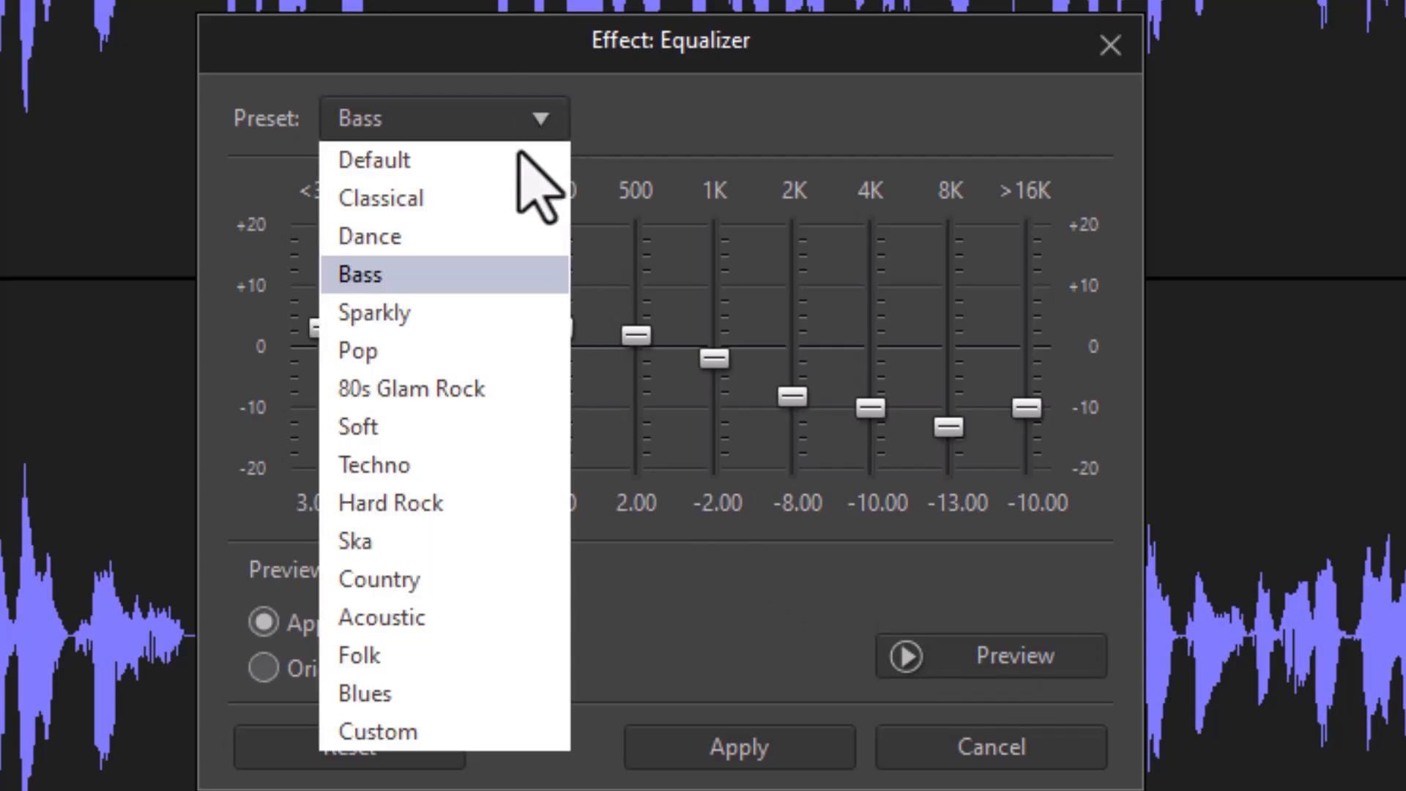
left_click(442, 353)
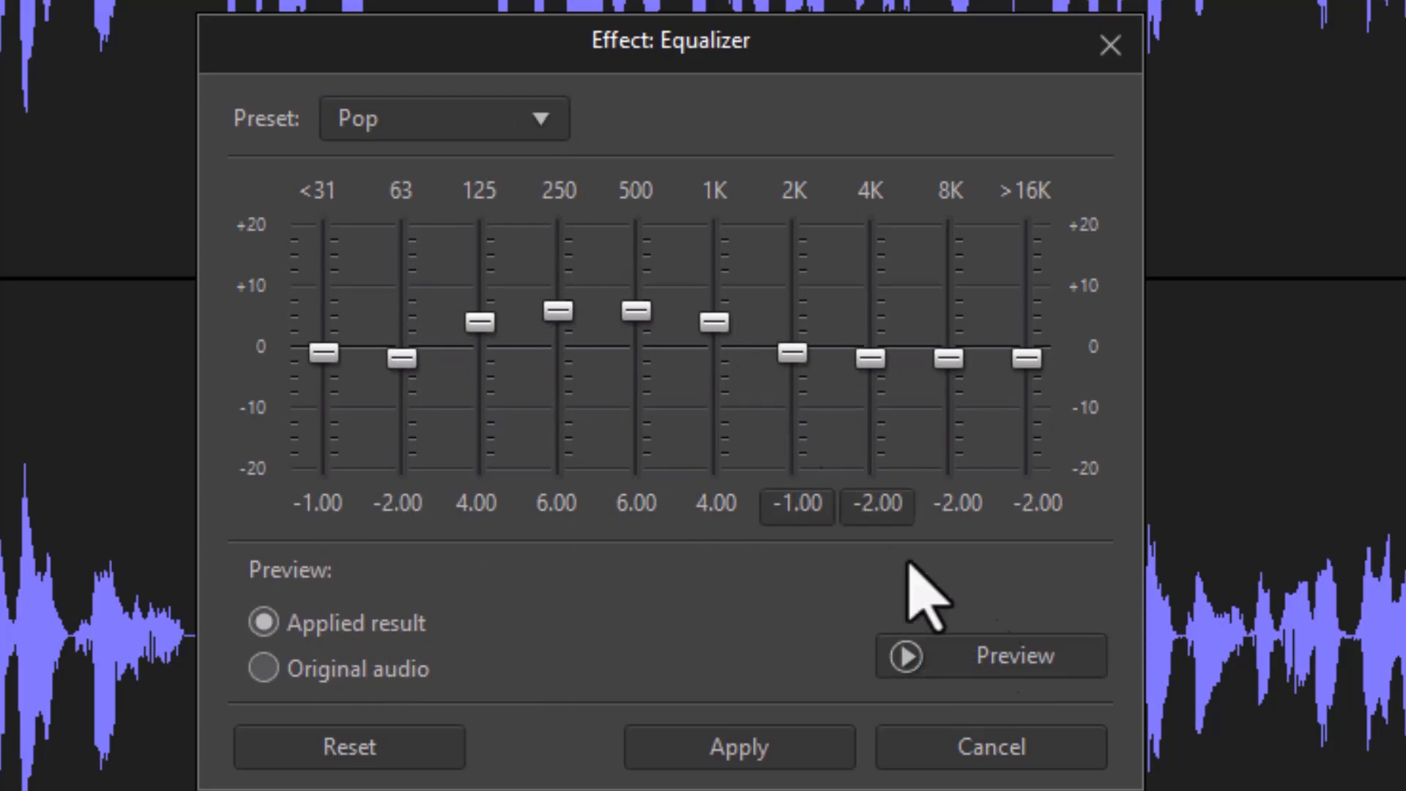
left_click(1024, 650)
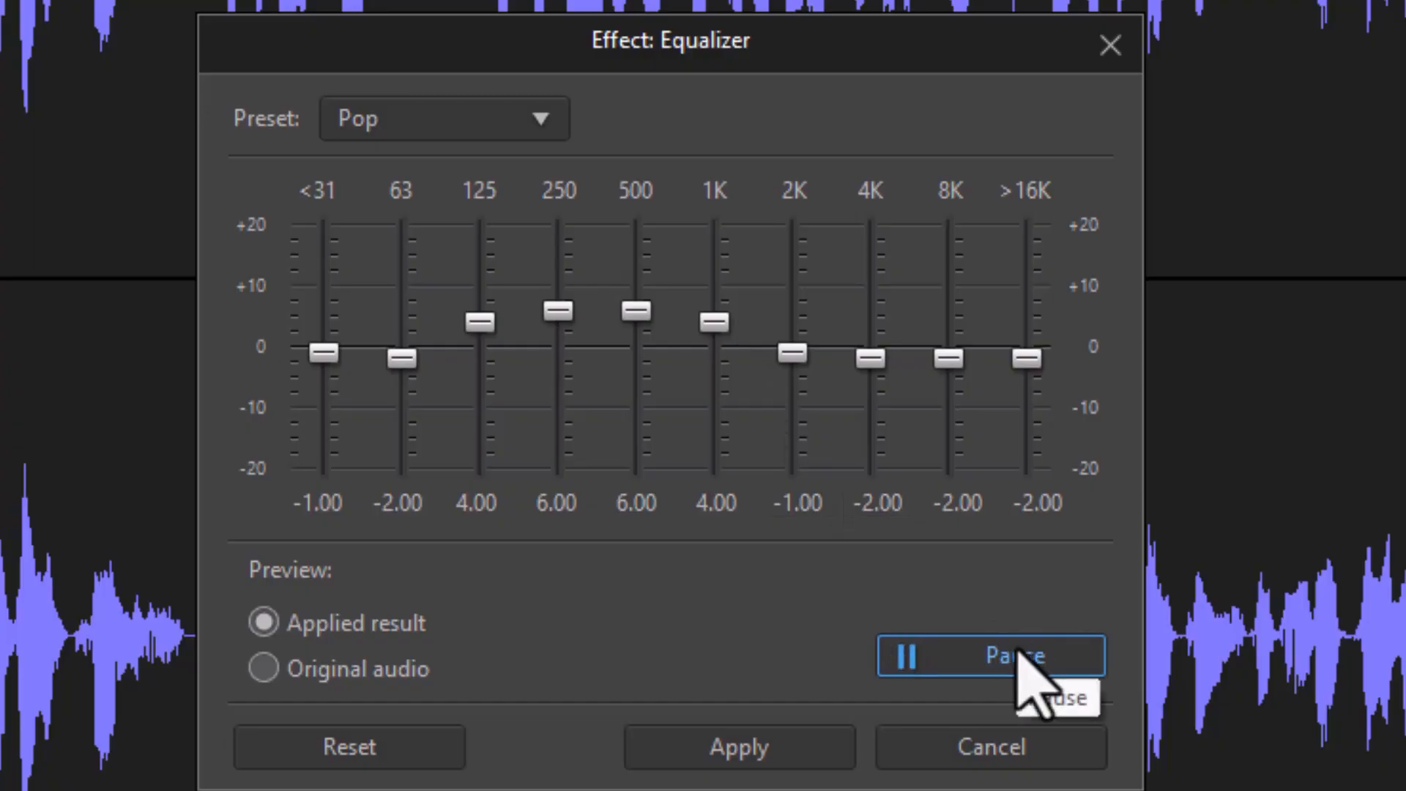
left_click(1017, 649)
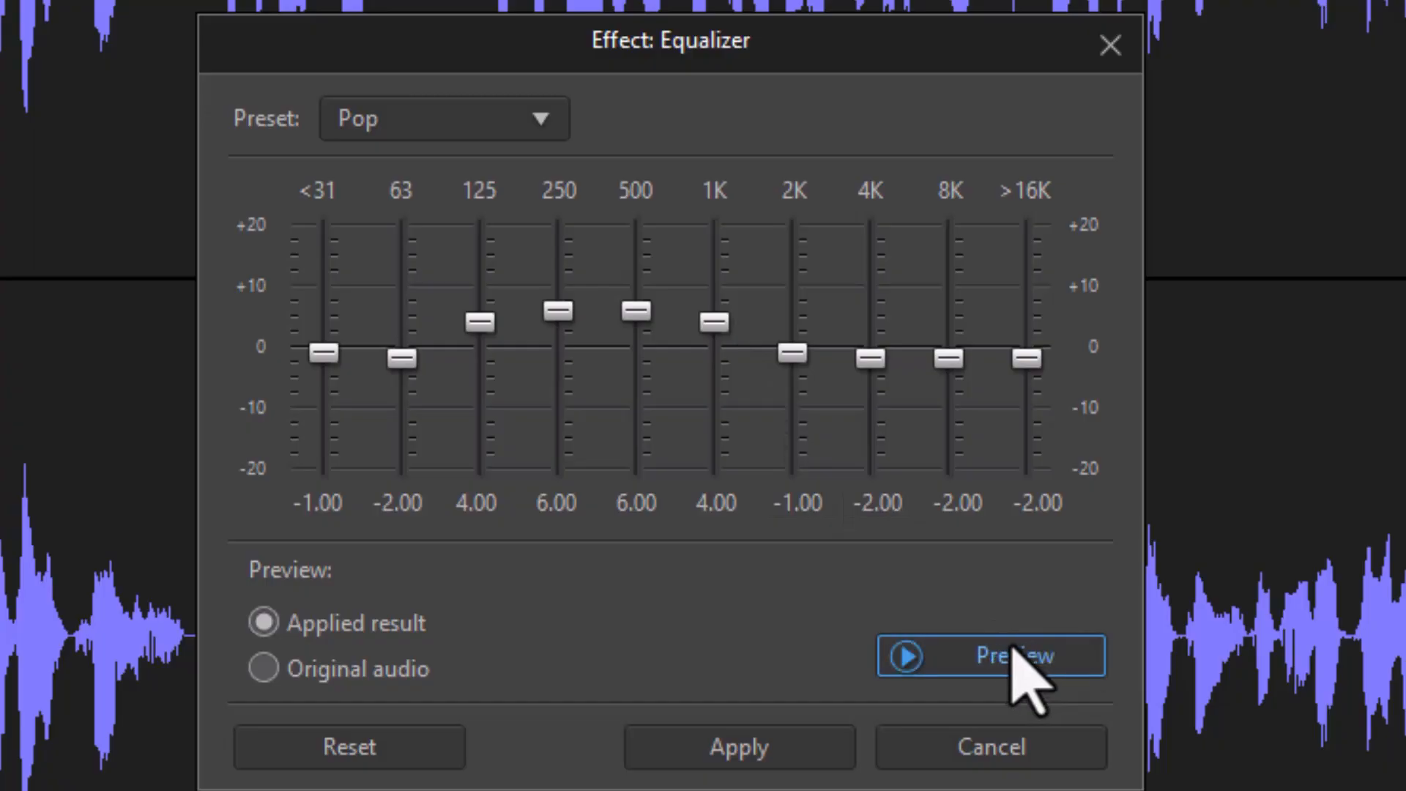
- Load the Soft equalizer preset and listen to a preview of the applied result
left_click(549, 121)
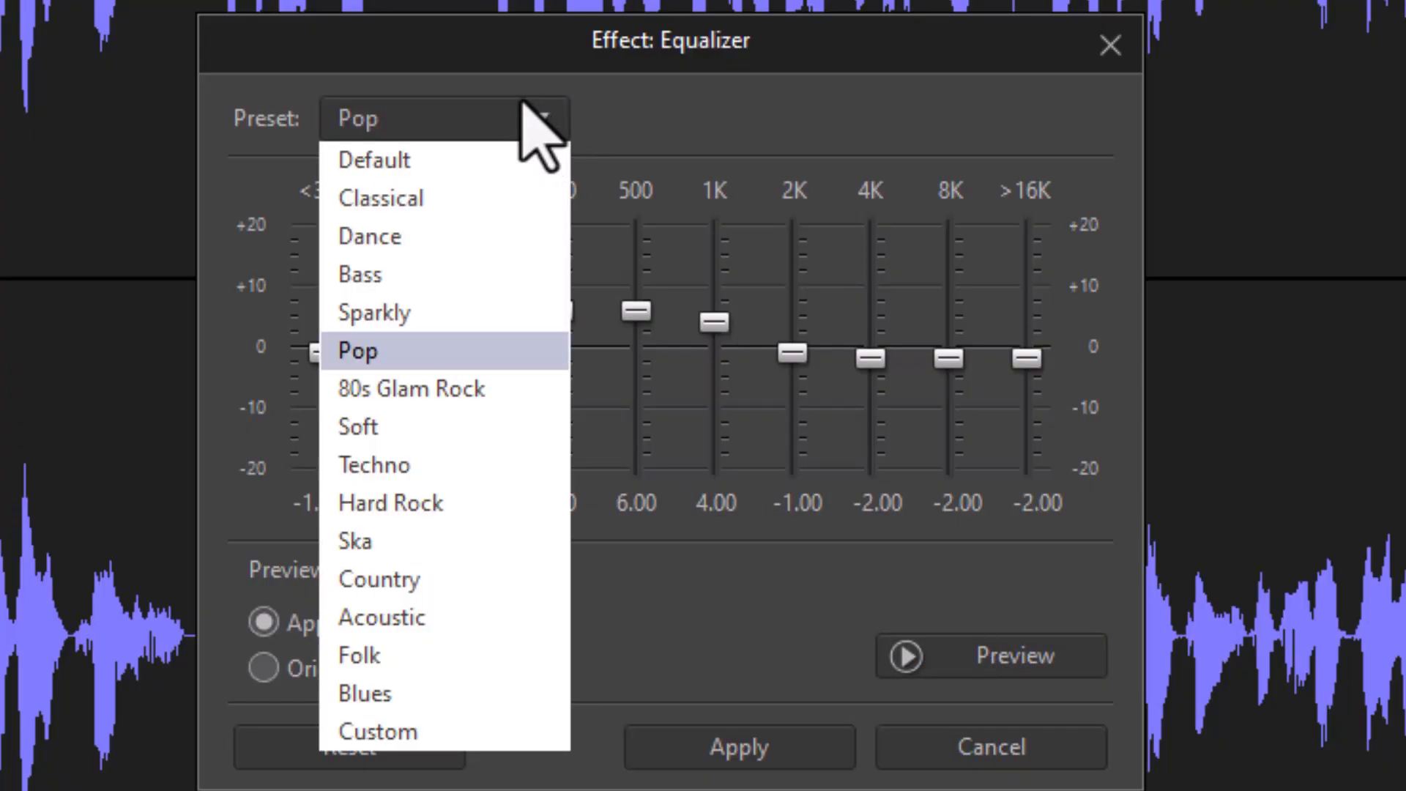
left_click(414, 428)
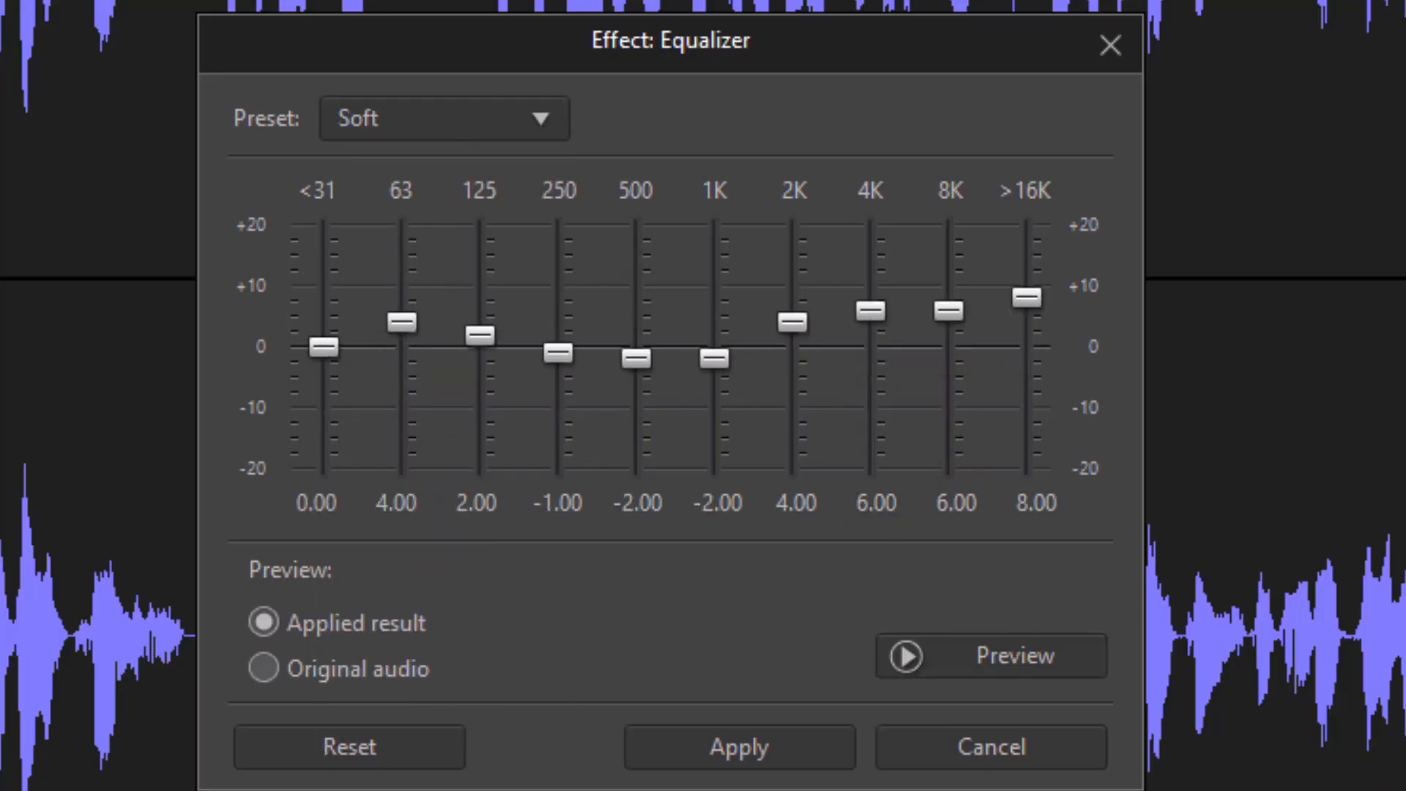
left_click(996, 655)
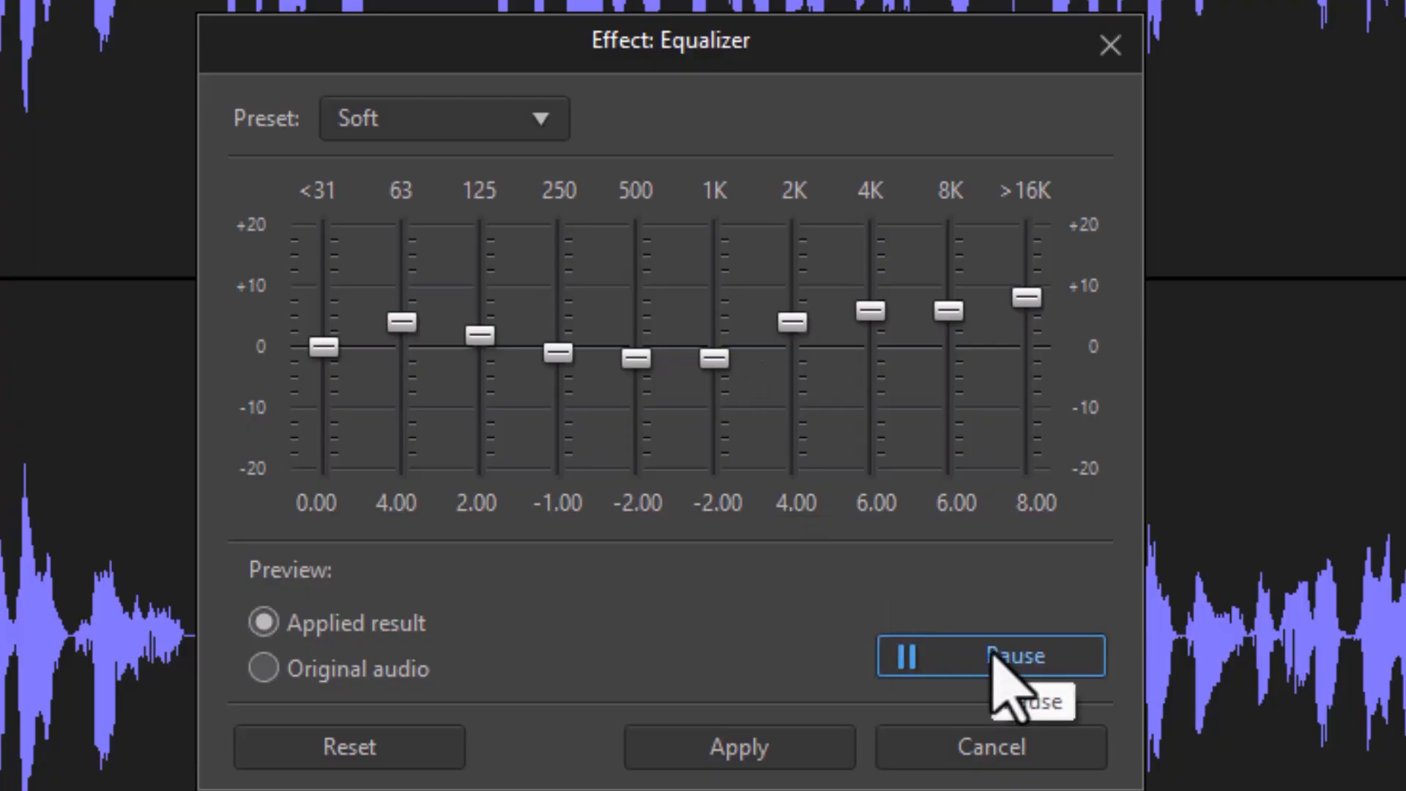
left_click(996, 652)
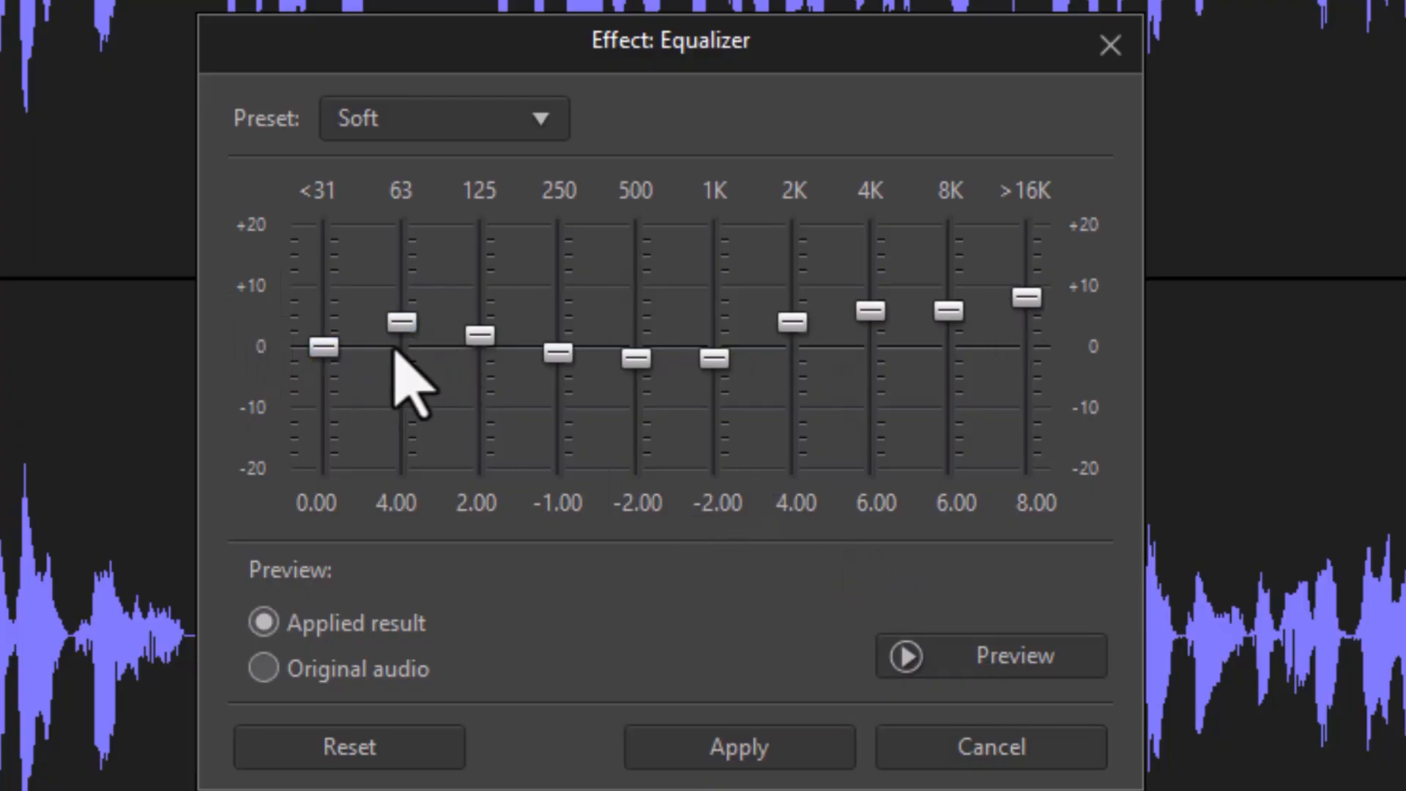
- Raise the 63 frequency band of the Soft preset to 20.00
left_click_drag(400, 324, 389, 314)
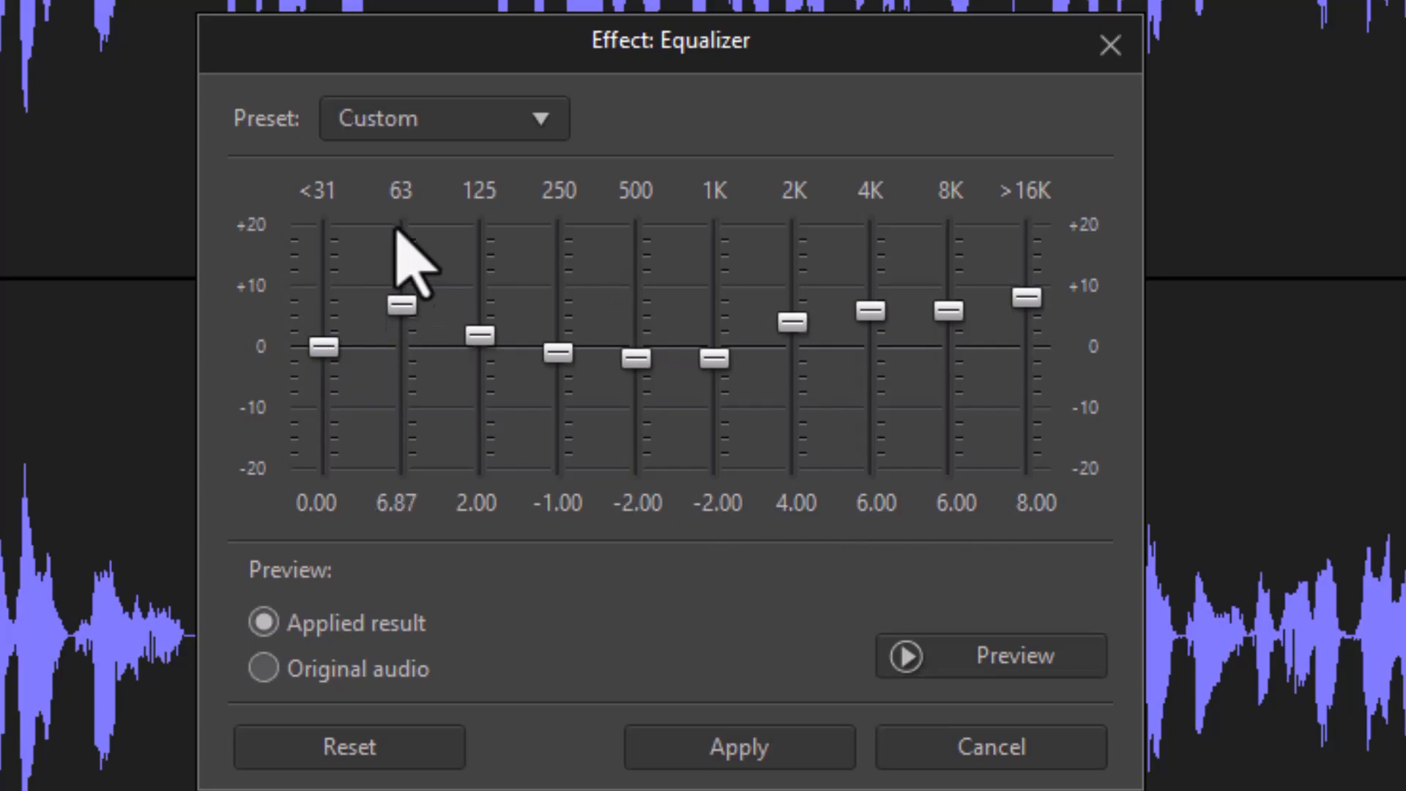
left_click(396, 252)
left_click_drag(398, 286, 394, 205)
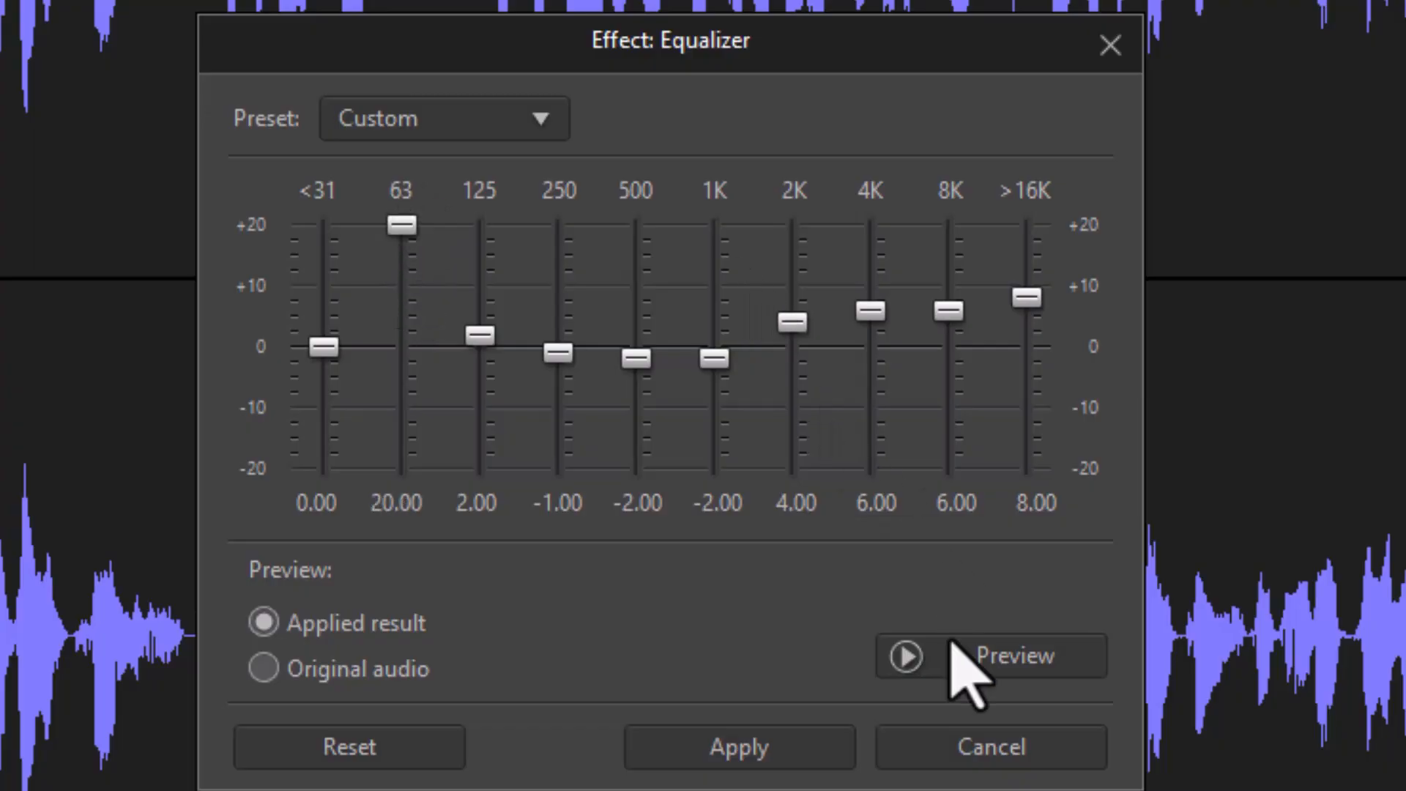
- Listen to a preview of the boosted 63 band, and lower that band to 8.44
left_click(1010, 688)
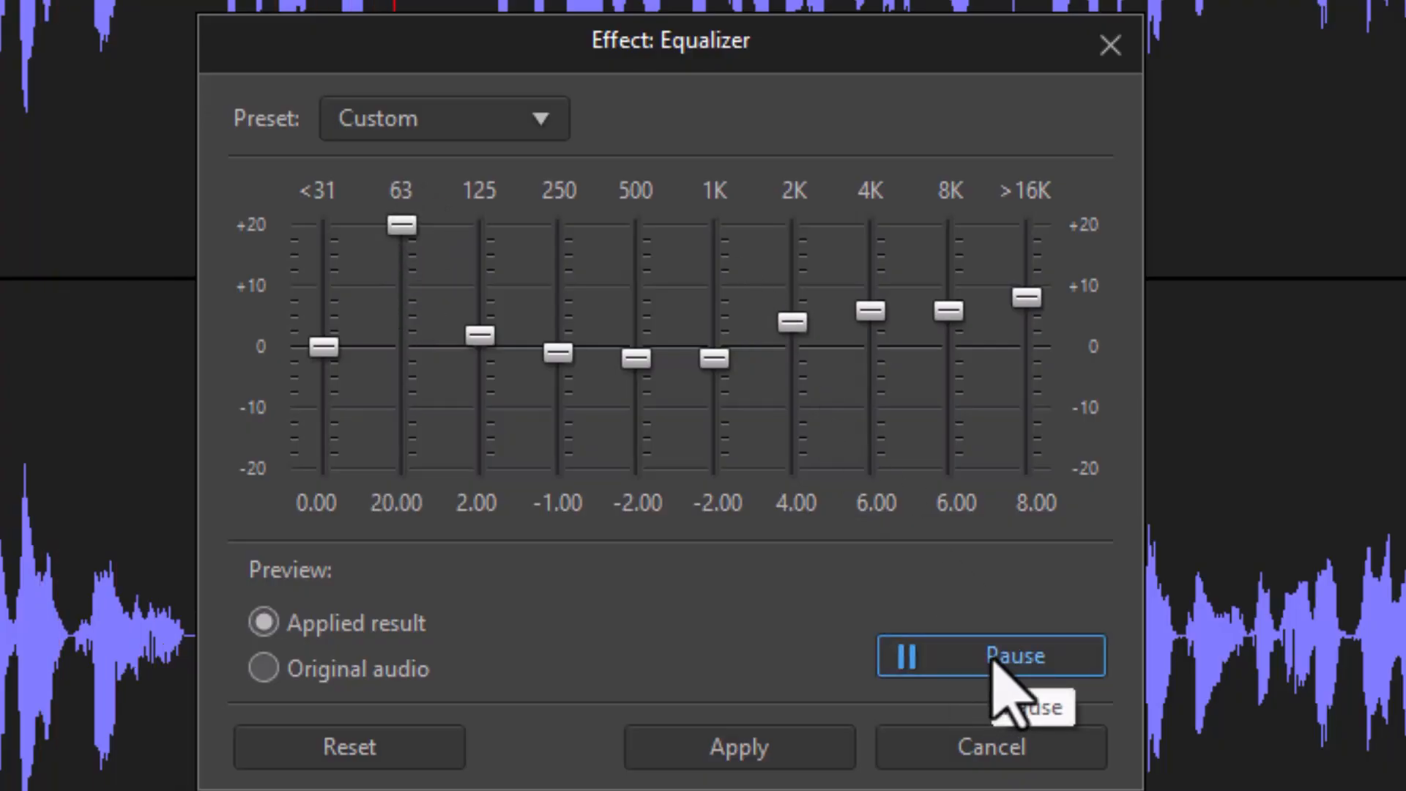
left_click(1005, 669)
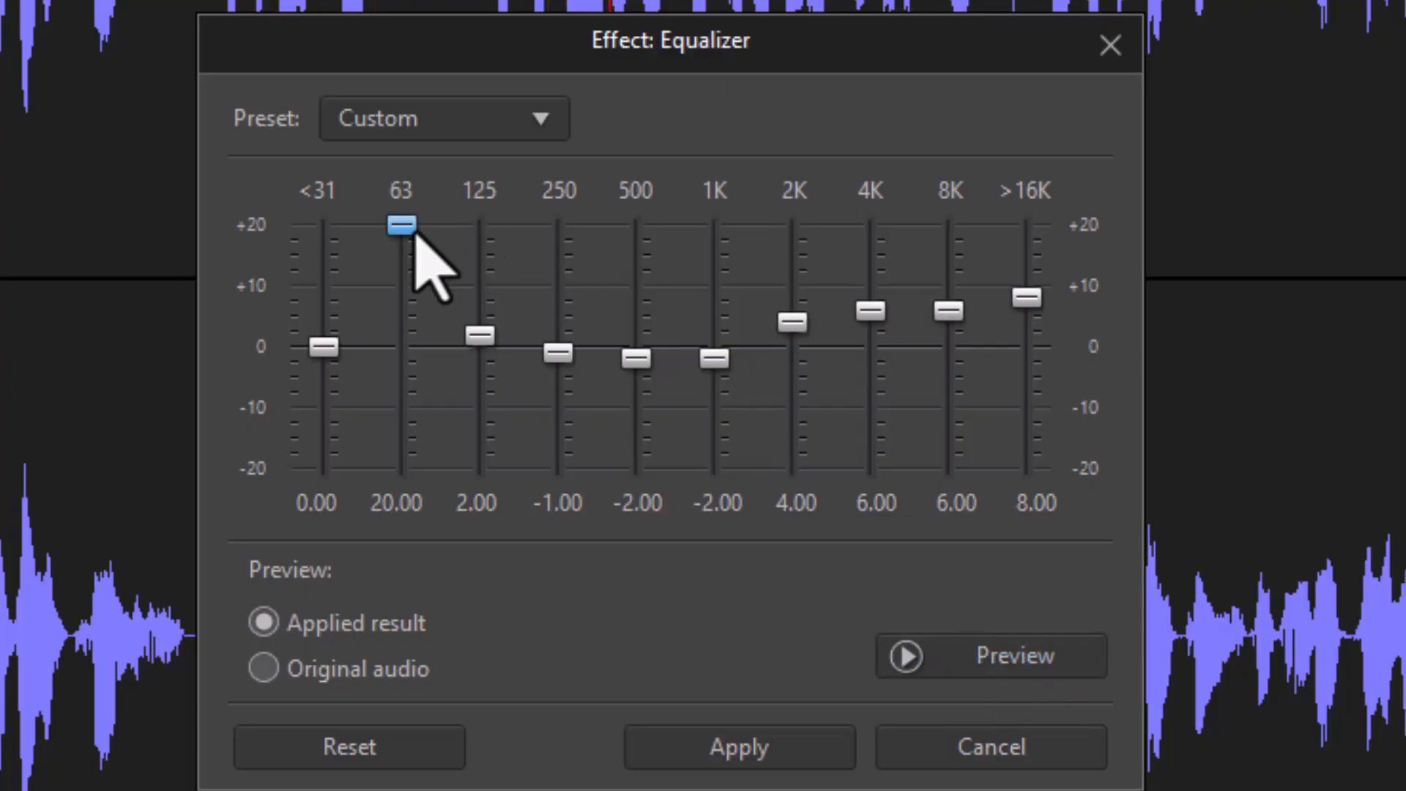
left_click_drag(402, 227, 403, 296)
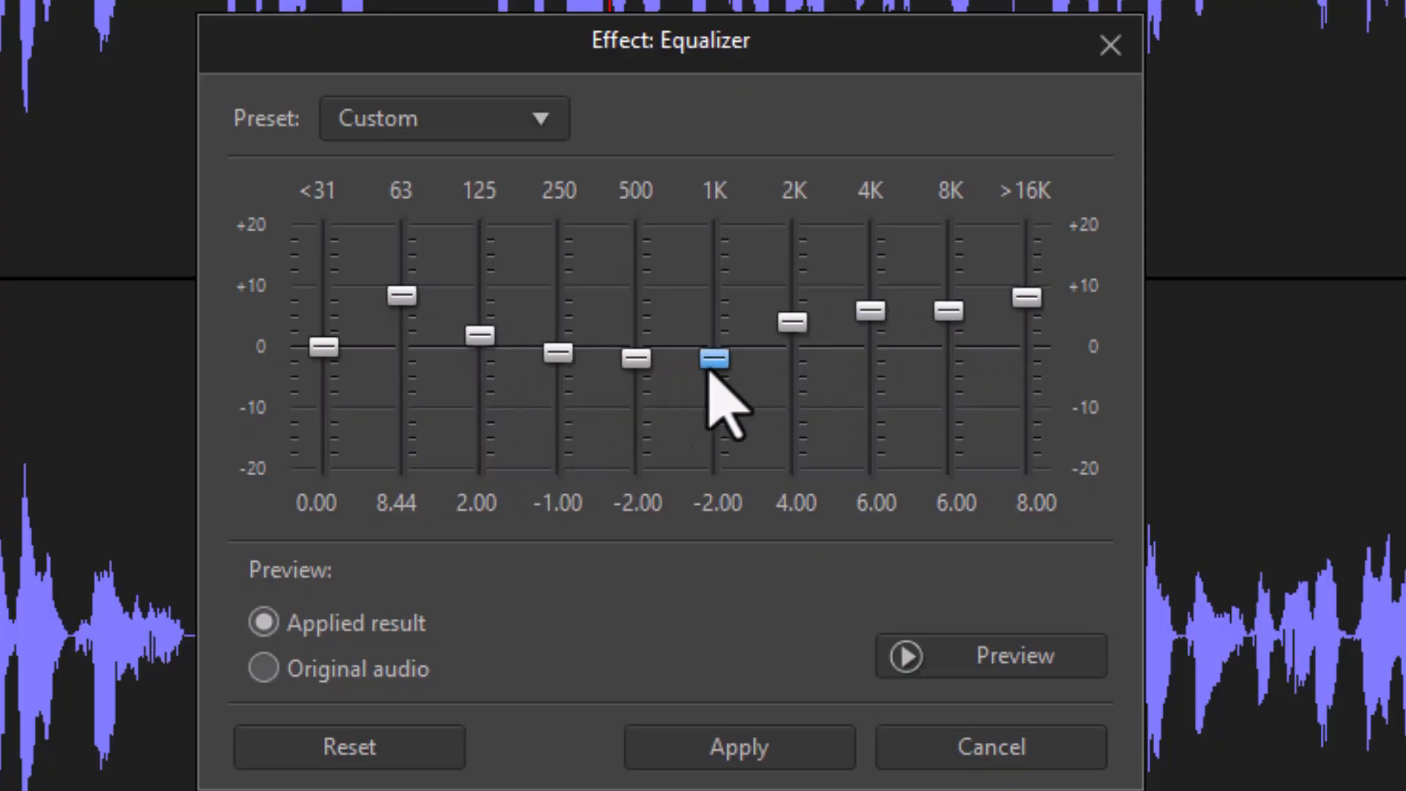
- Discard the custom band change by reloading the Soft preset, and listen to a preview of the applied result
left_click(562, 126)
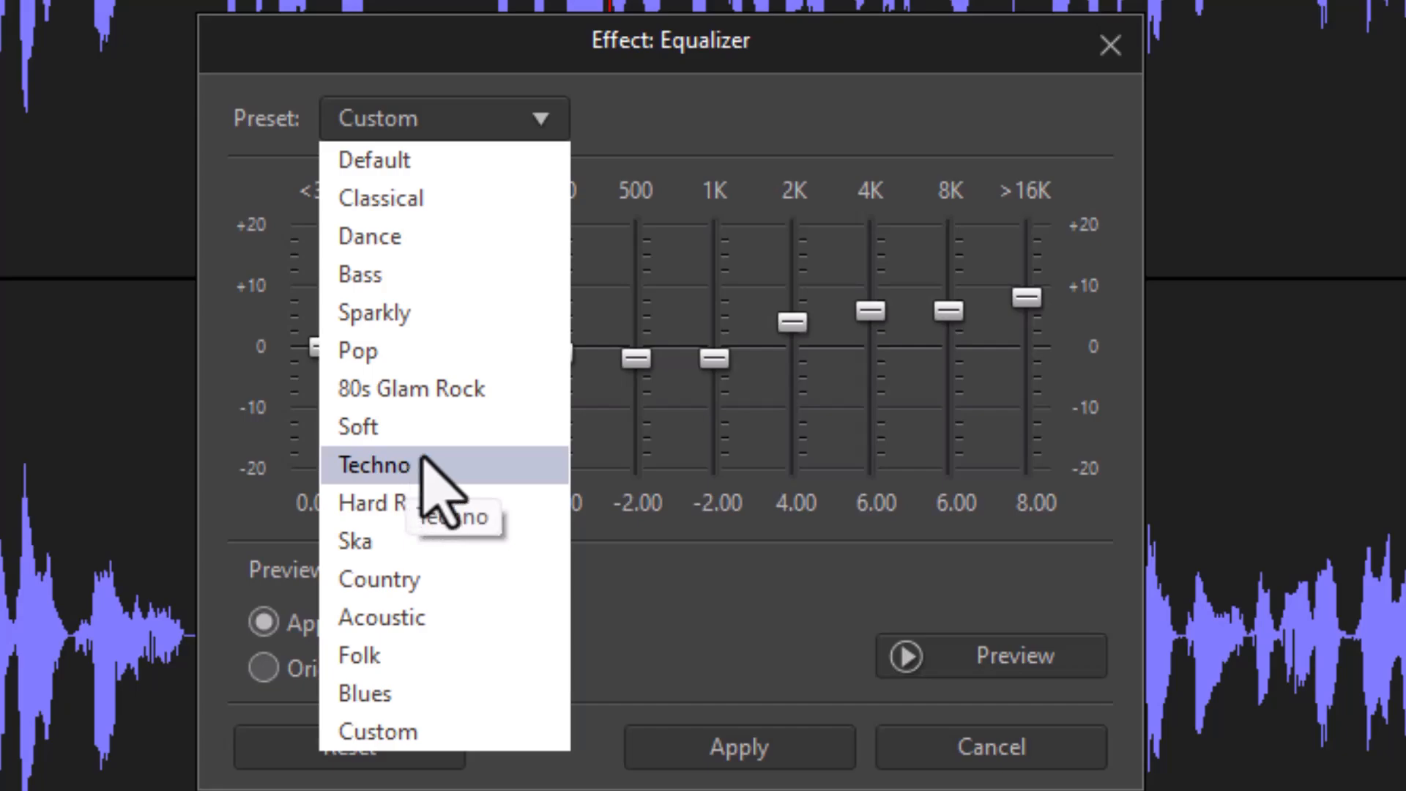
left_click(432, 424)
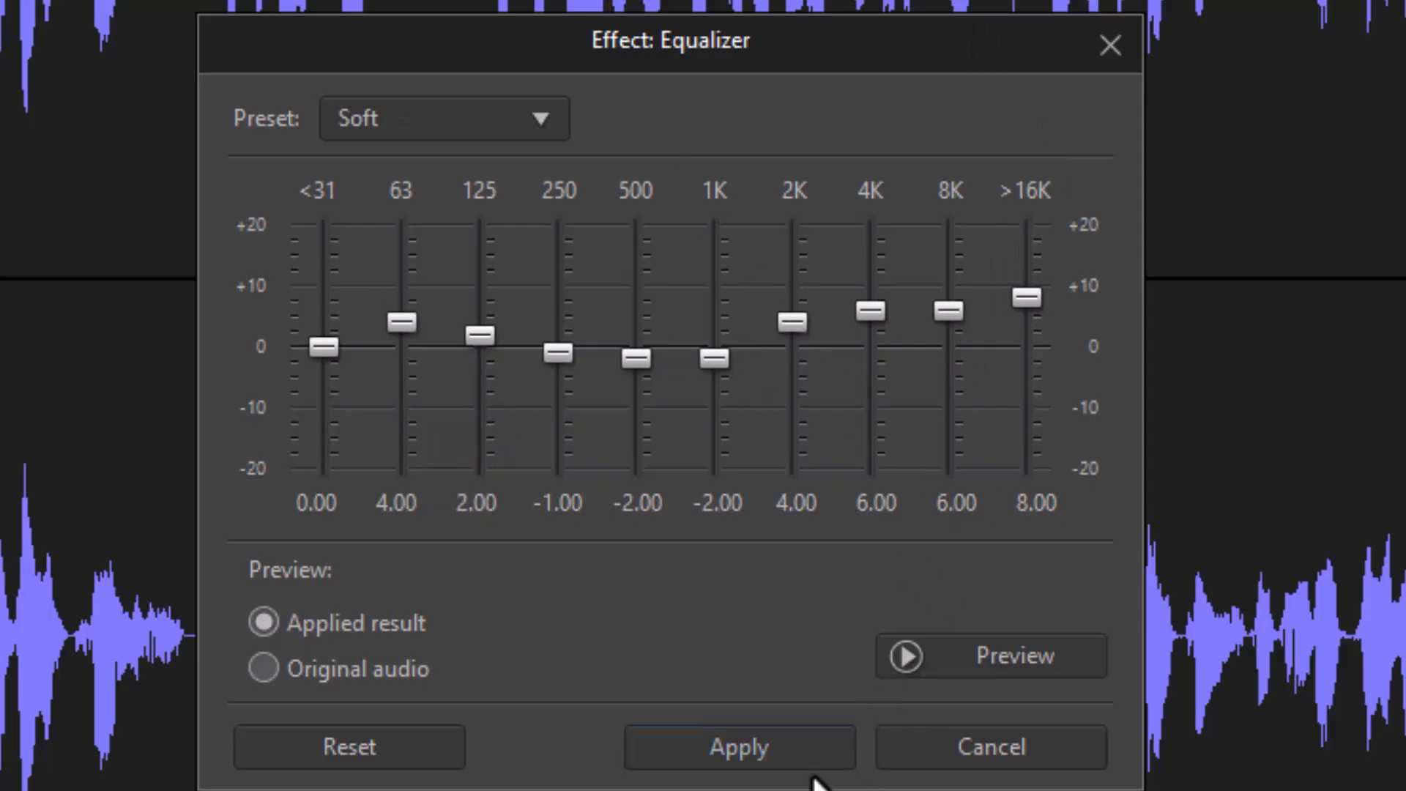
left_click(989, 655)
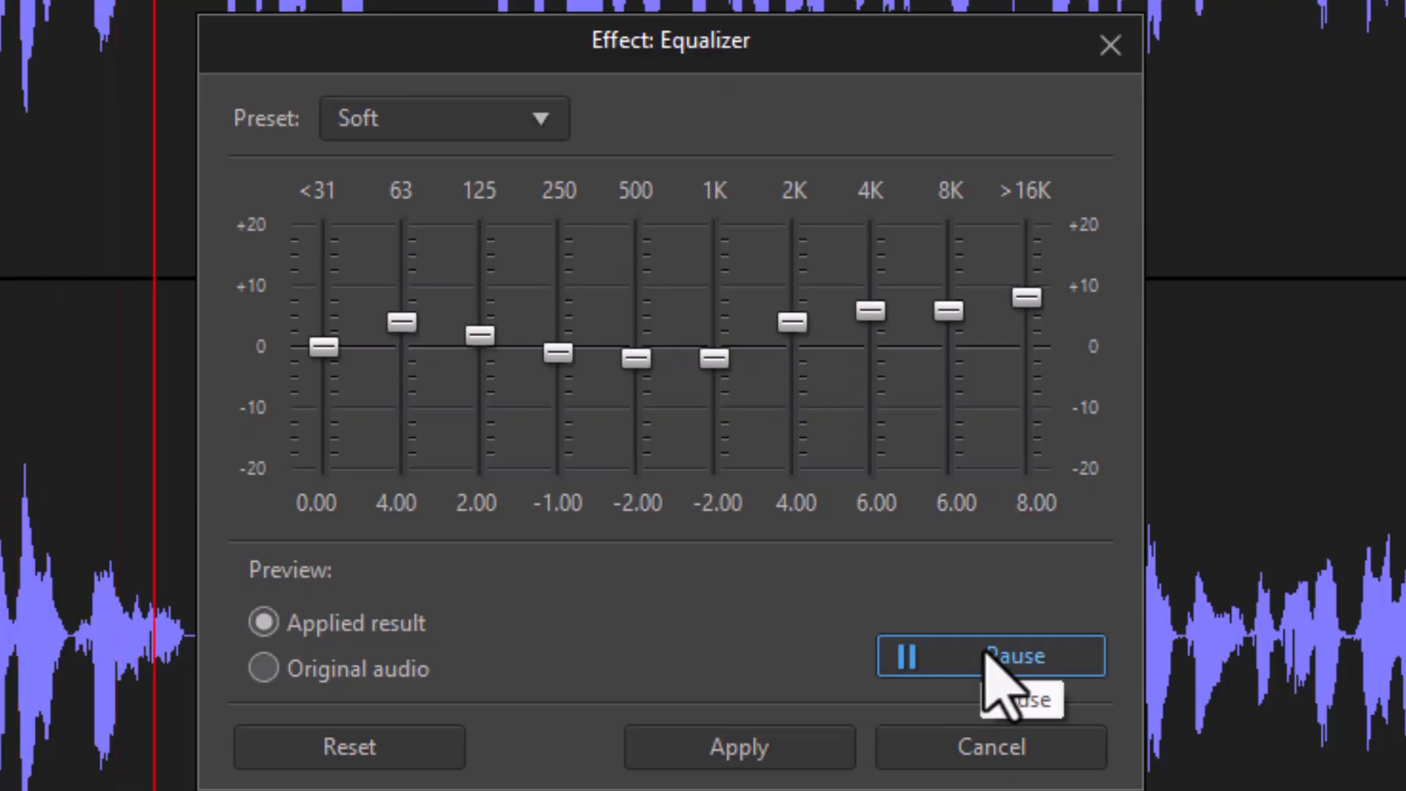
left_click(967, 663)
- Set the preview source to the original audio and listen to it for comparison with the Soft preset
left_click(265, 668)
left_click(1040, 660)
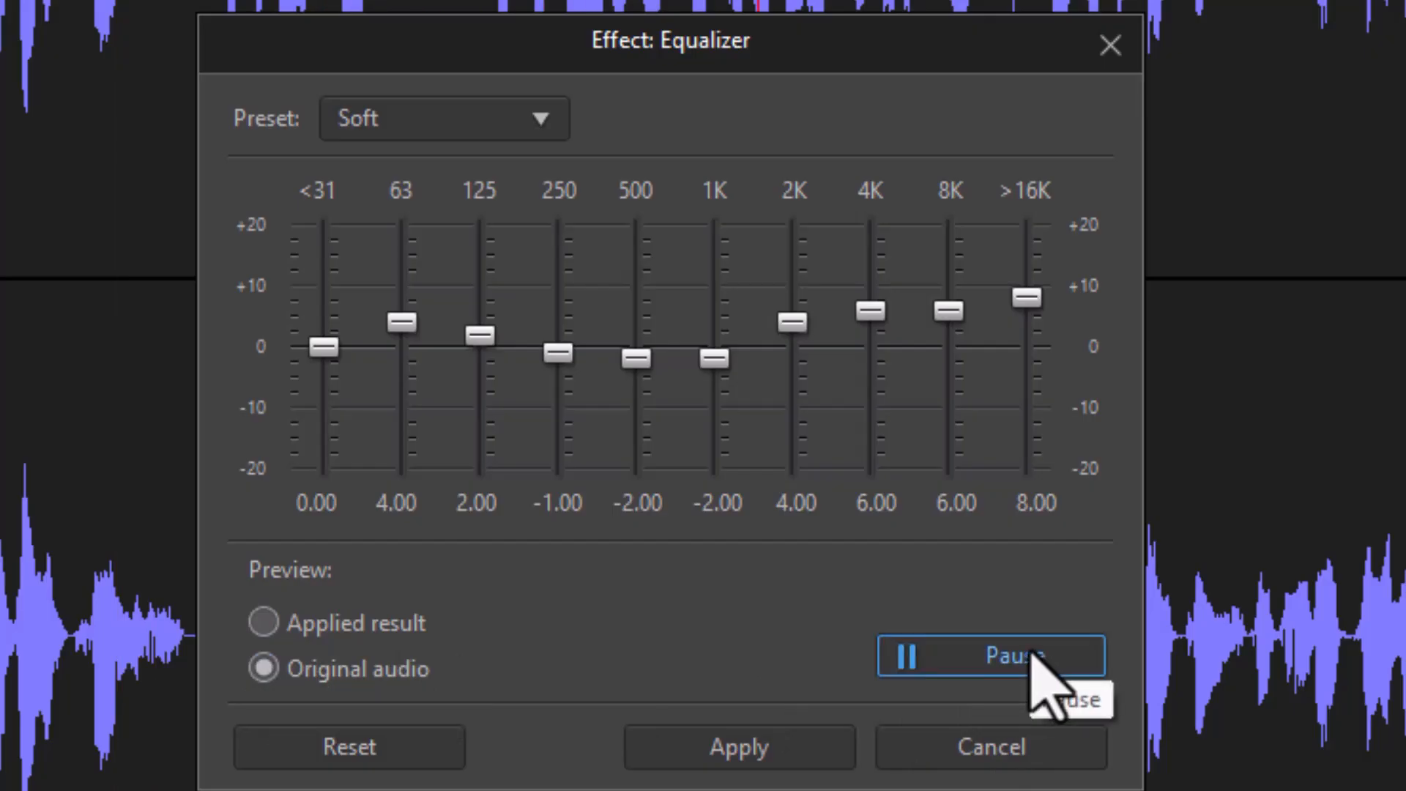
left_click(1028, 655)
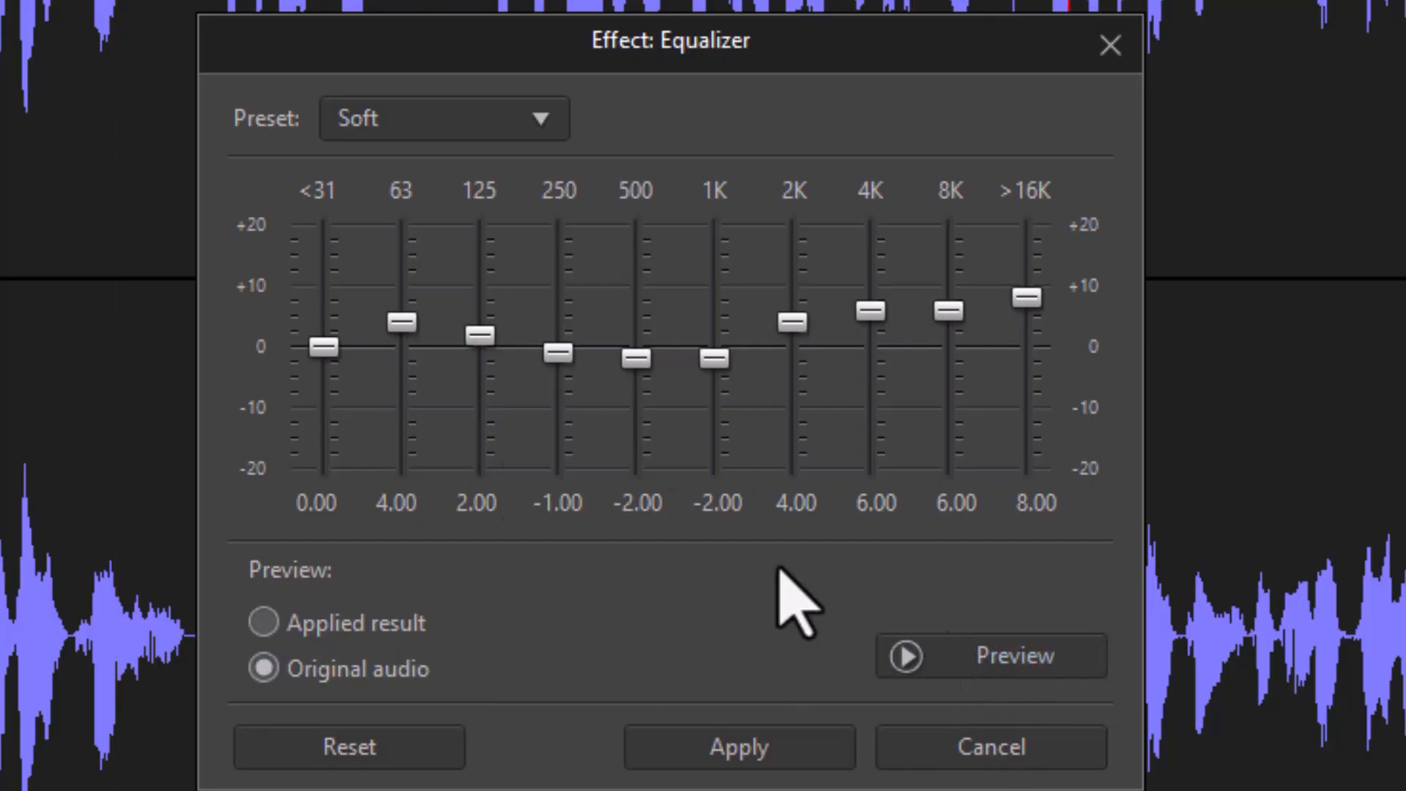